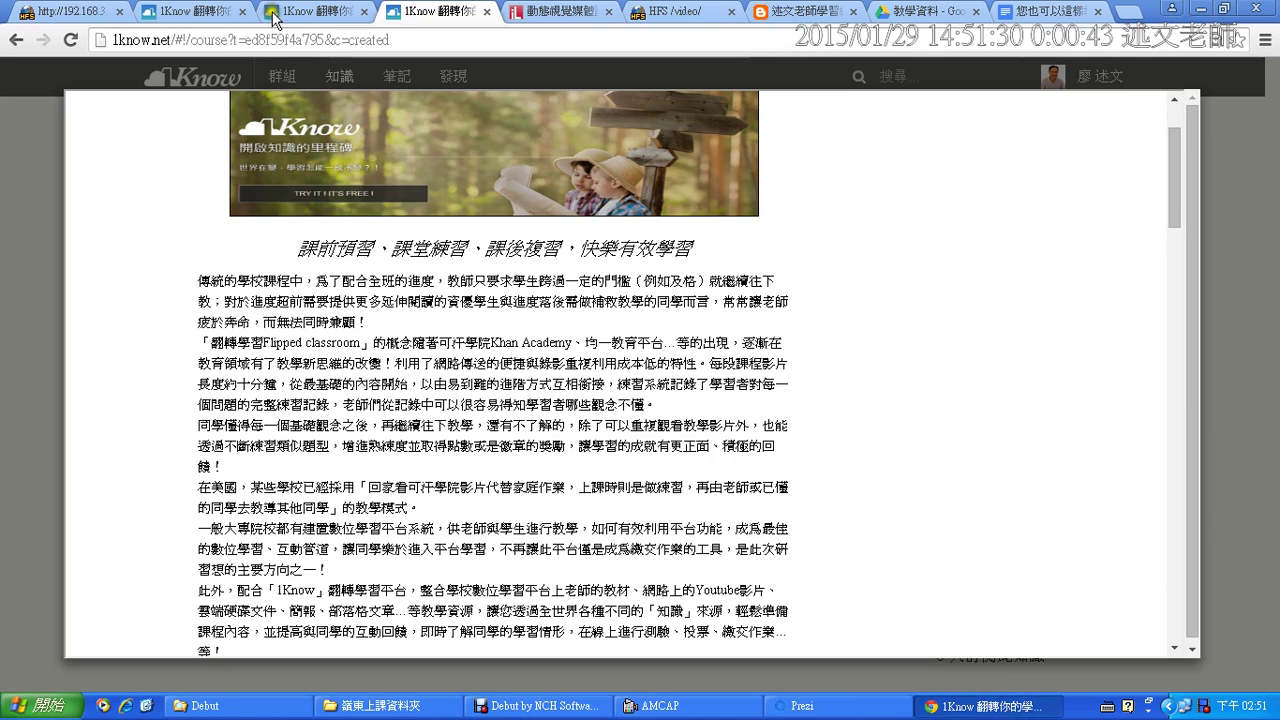
Step: Switch to the 1Know browser page of the teaching group and open the overview of all created groups
left_click(468, 14)
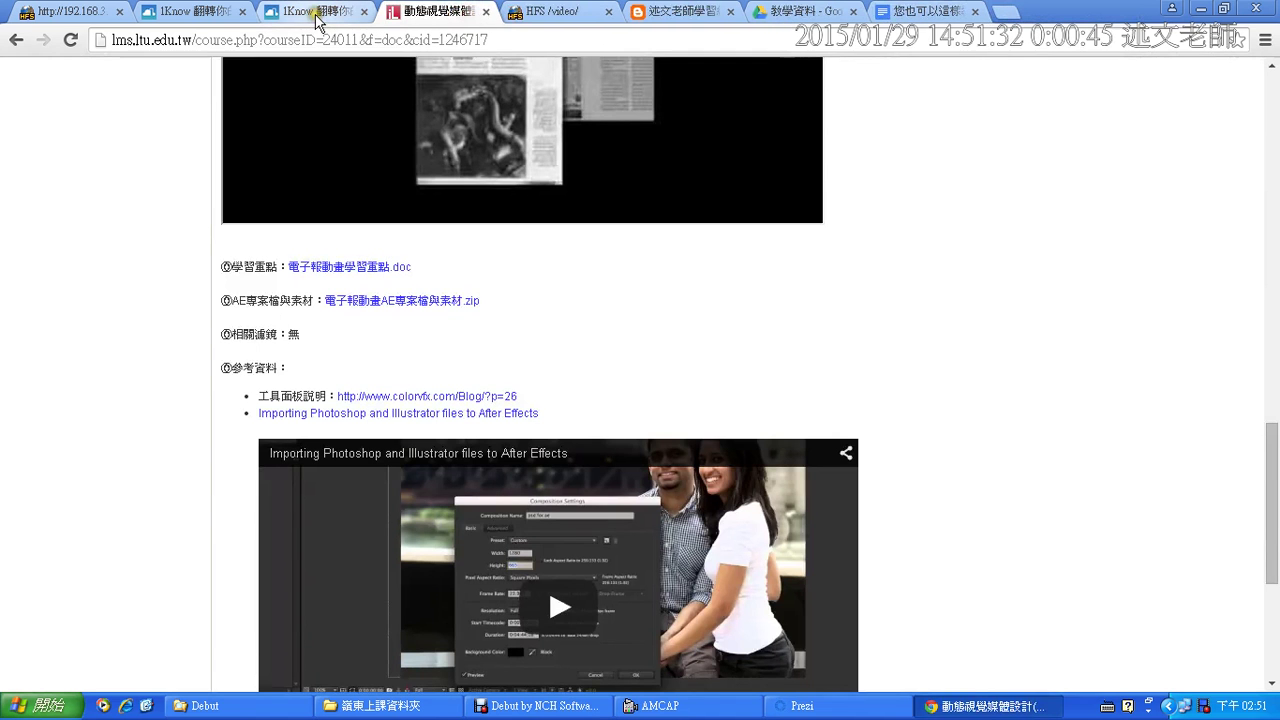
left_click(192, 12)
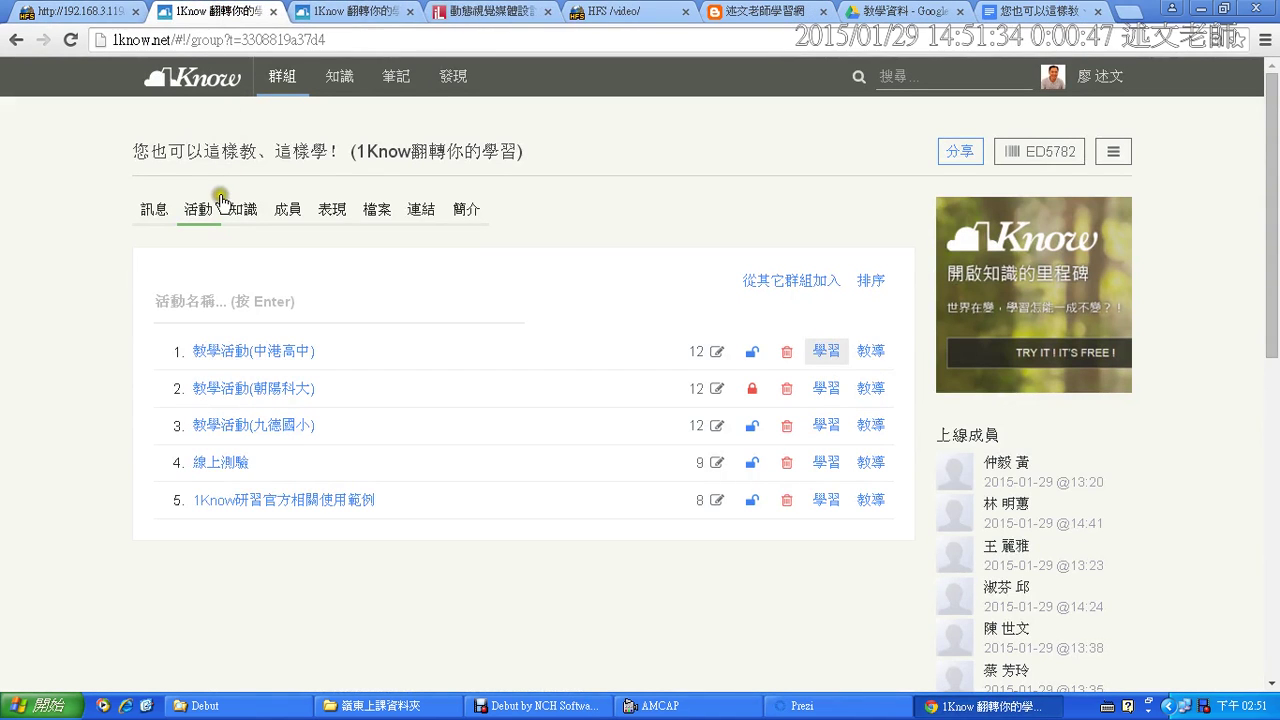
left_click(282, 82)
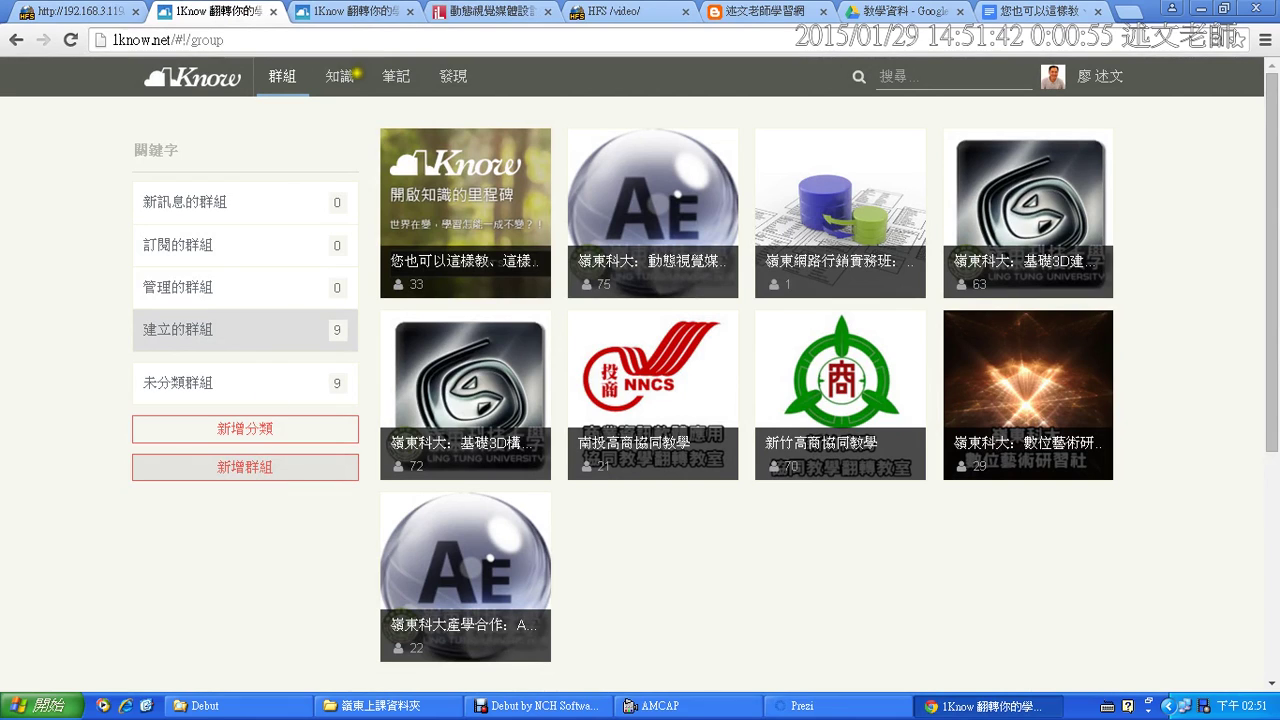
Step: Mark 知識 and the 新增分類 option on screen, clear the marks, and examine the category list on the 知識 overview
mouse_move(333, 62)
left_mouse_down()
mouse_move(306, 76)
mouse_move(360, 100)
mouse_move(306, 40)
left_mouse_up()
mouse_move(301, 387)
left_mouse_down()
mouse_move(314, 420)
mouse_move(352, 367)
left_mouse_up()
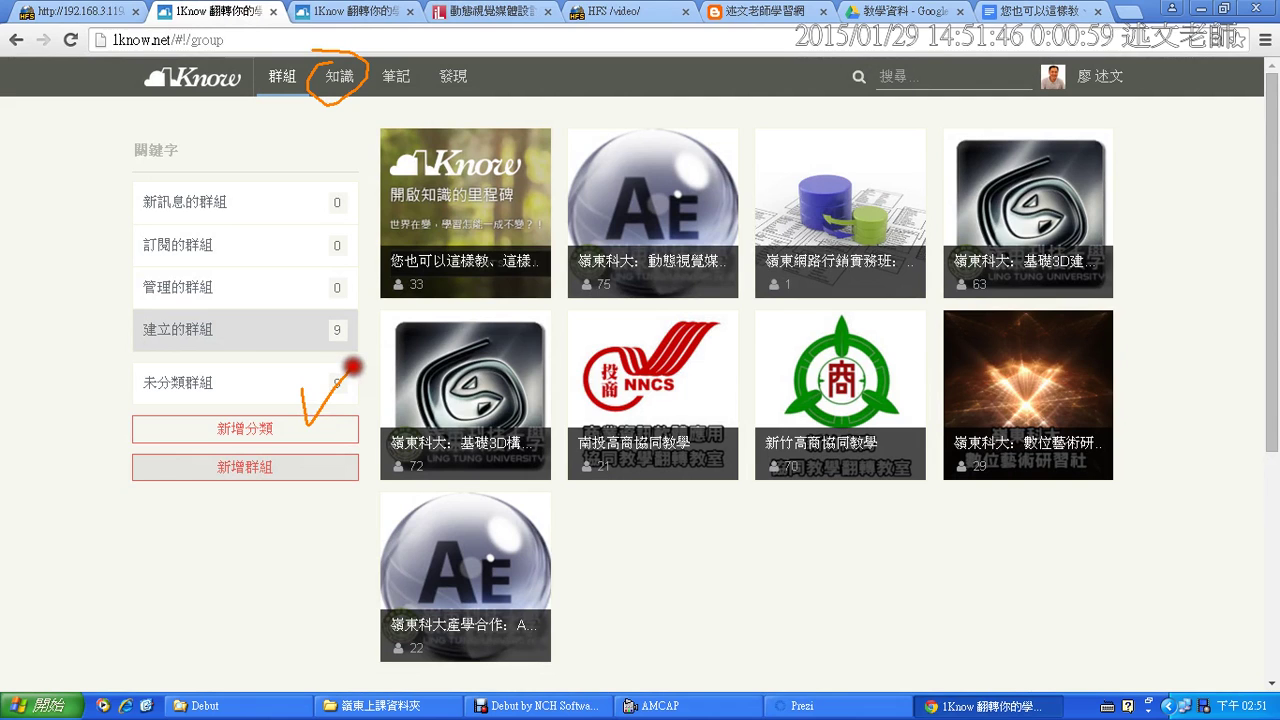
key("Escape")
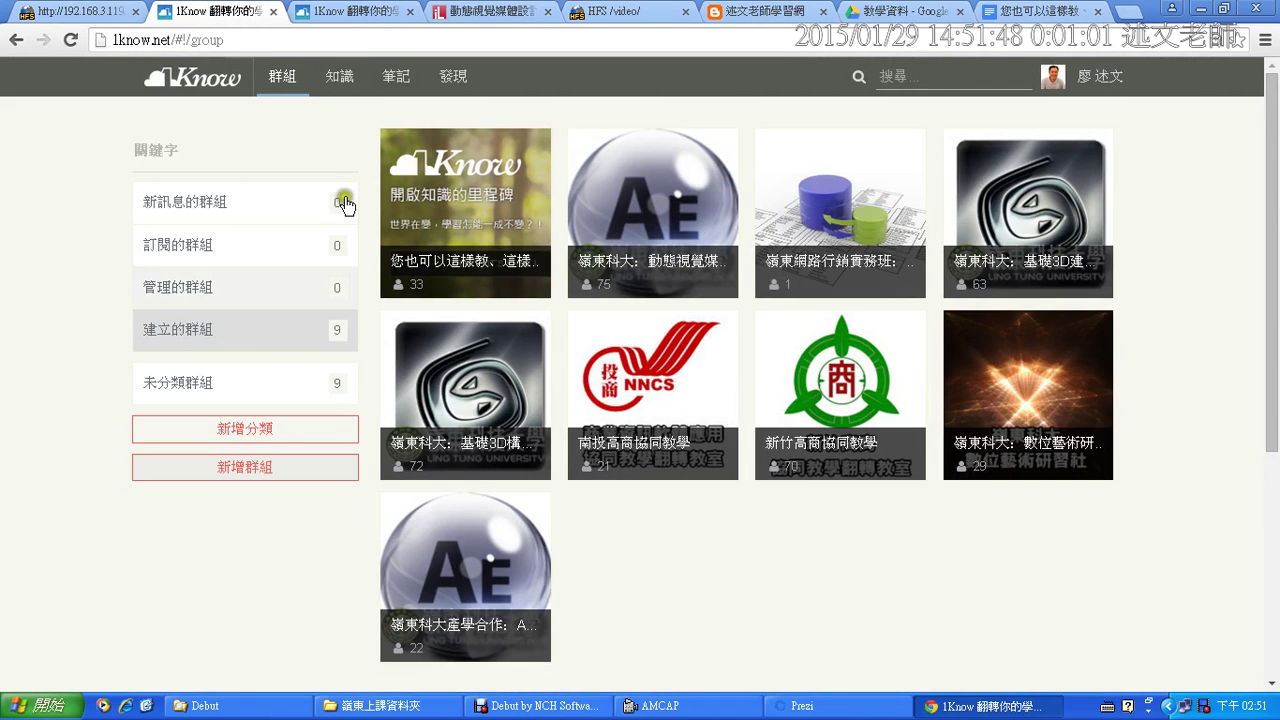
left_click(338, 80)
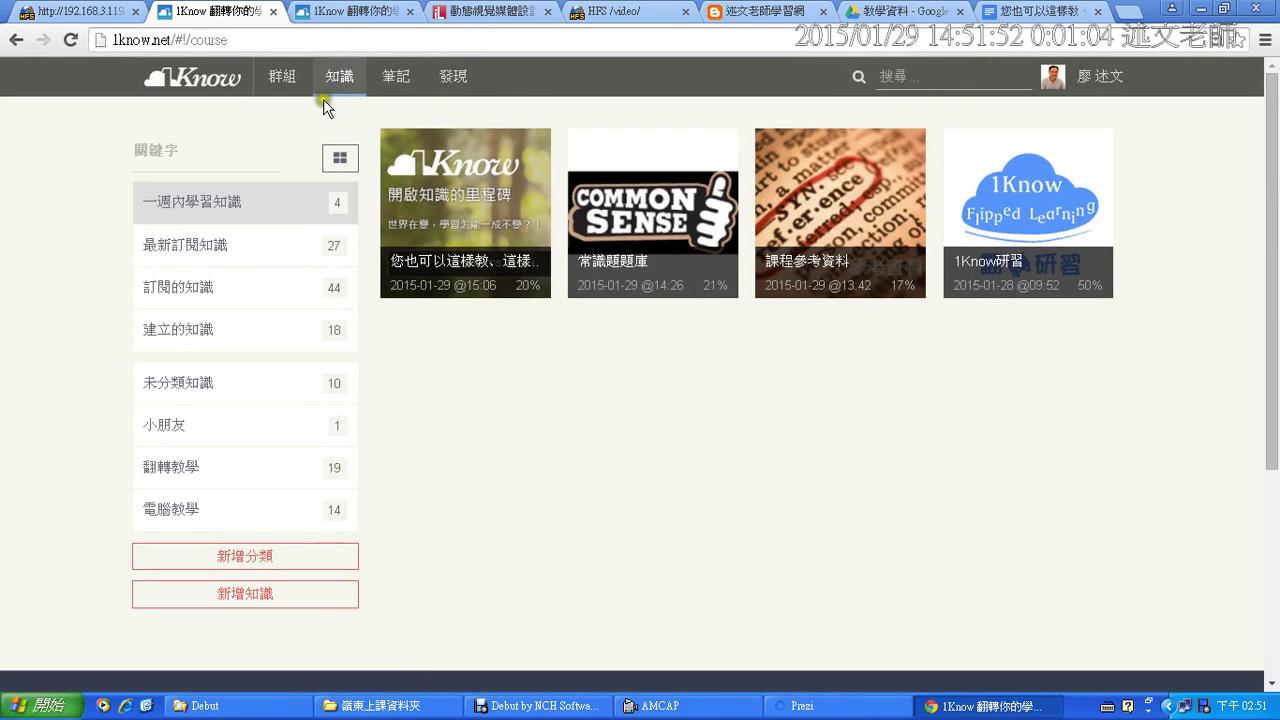
mouse_move(118, 358)
left_mouse_down()
mouse_move(289, 503)
mouse_move(367, 532)
left_mouse_up()
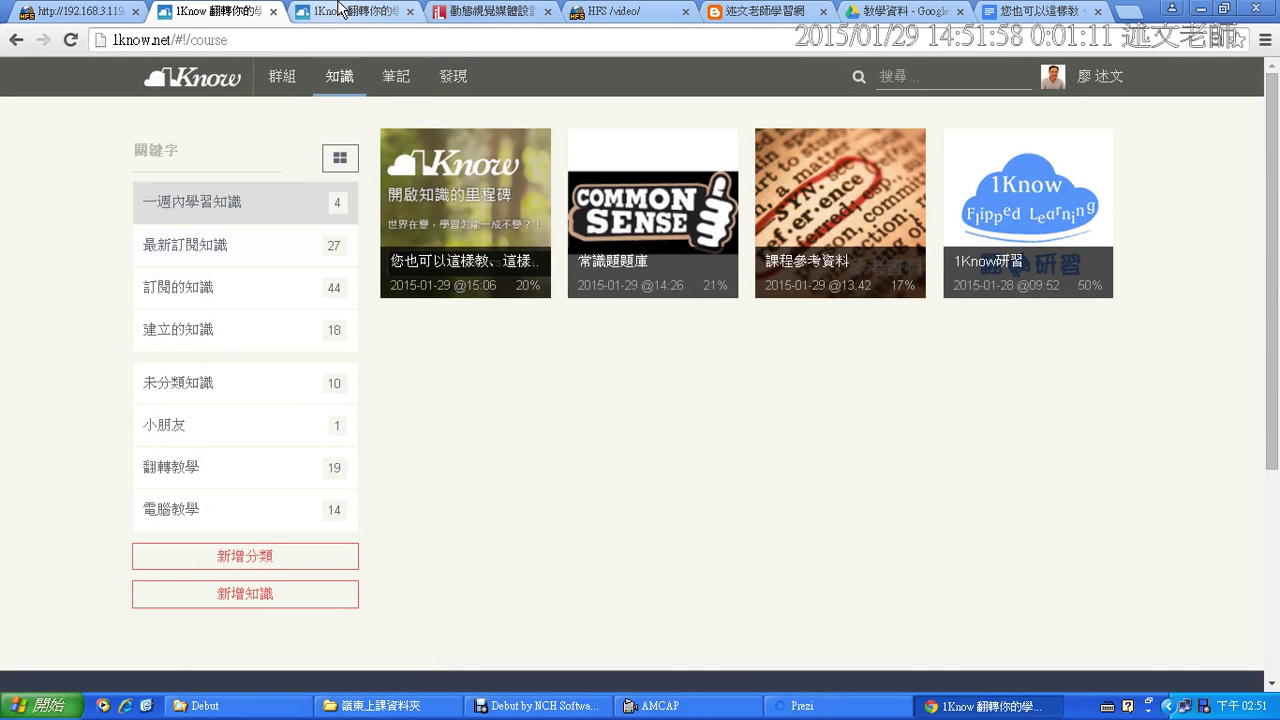
Step: Create a new group named test from the group overview
left_click(281, 85)
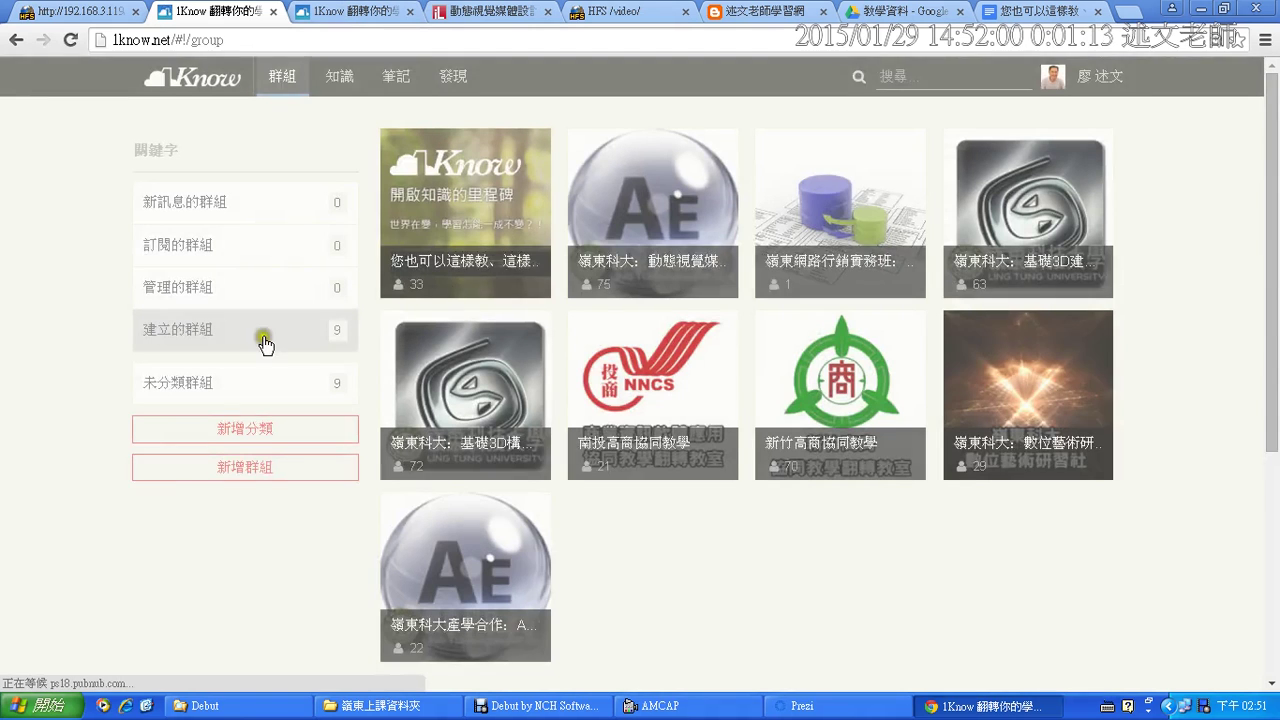
left_click(260, 468)
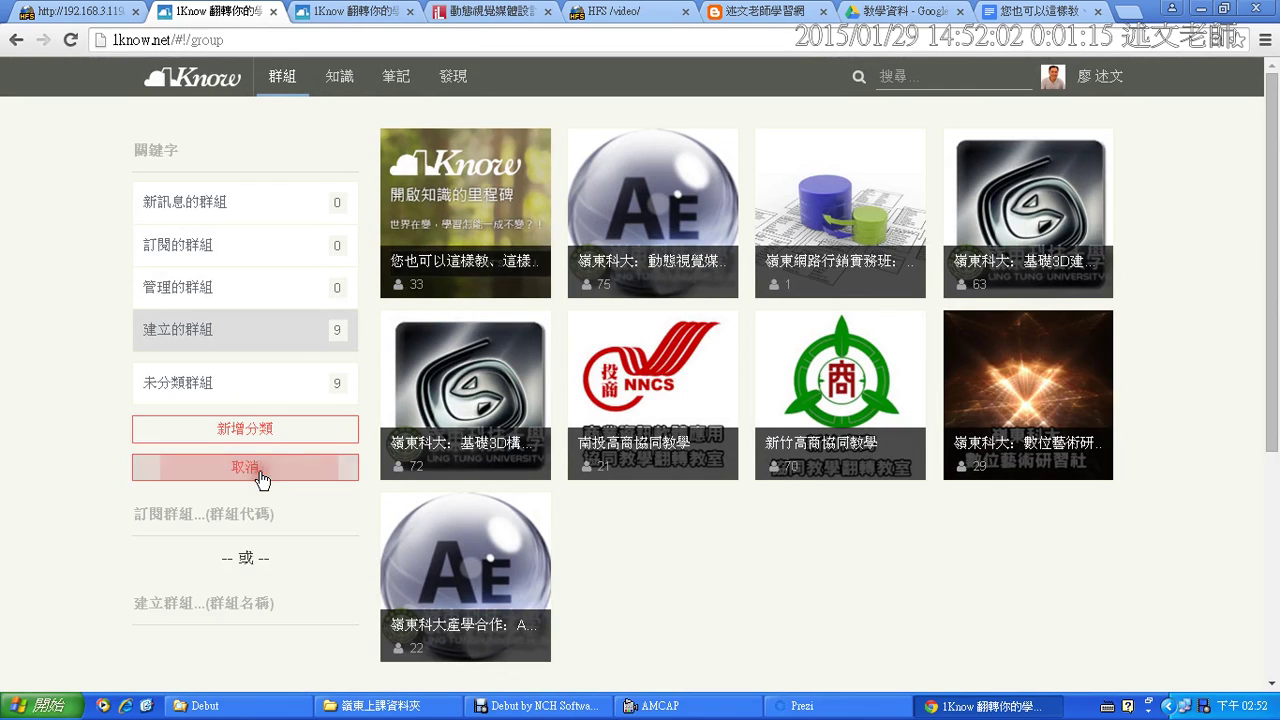
left_click(241, 606)
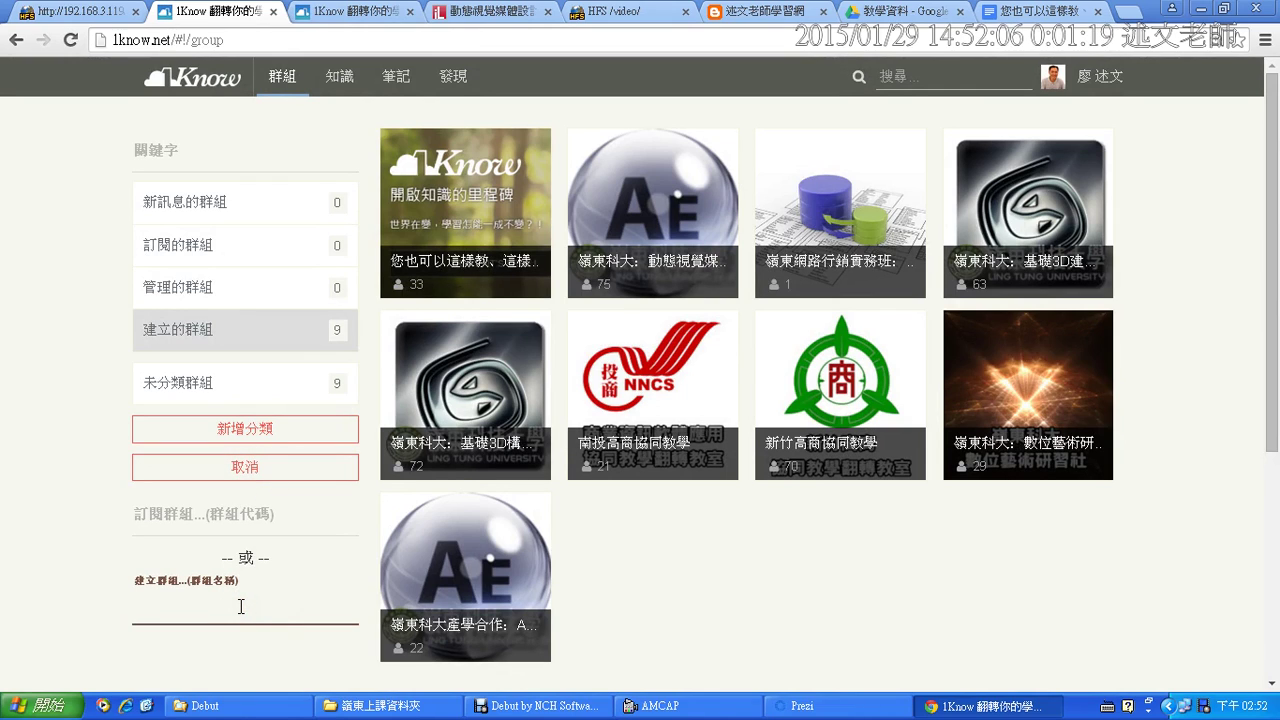
type("test")
key("Return")
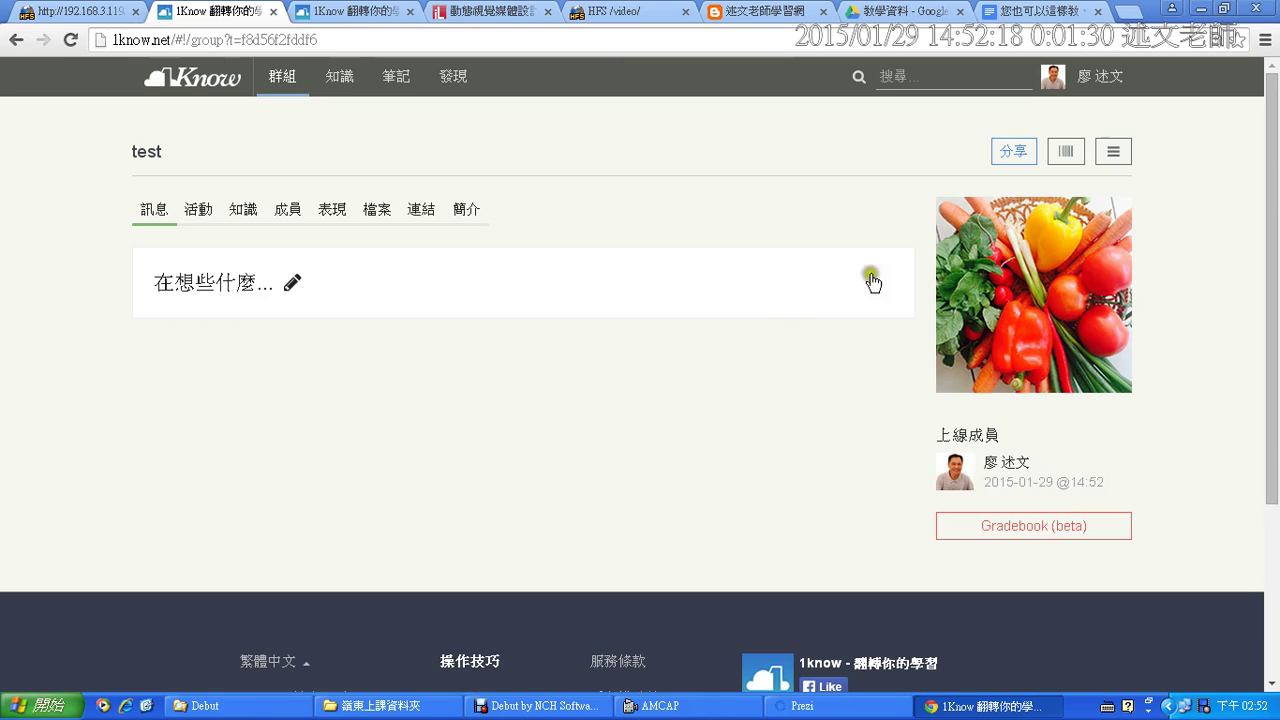
Step: Frame the new group's cover picture, view the group in the overview, and reopen the test group
mouse_move(935, 189)
left_mouse_down()
mouse_move(1141, 358)
mouse_move(1139, 395)
left_mouse_up()
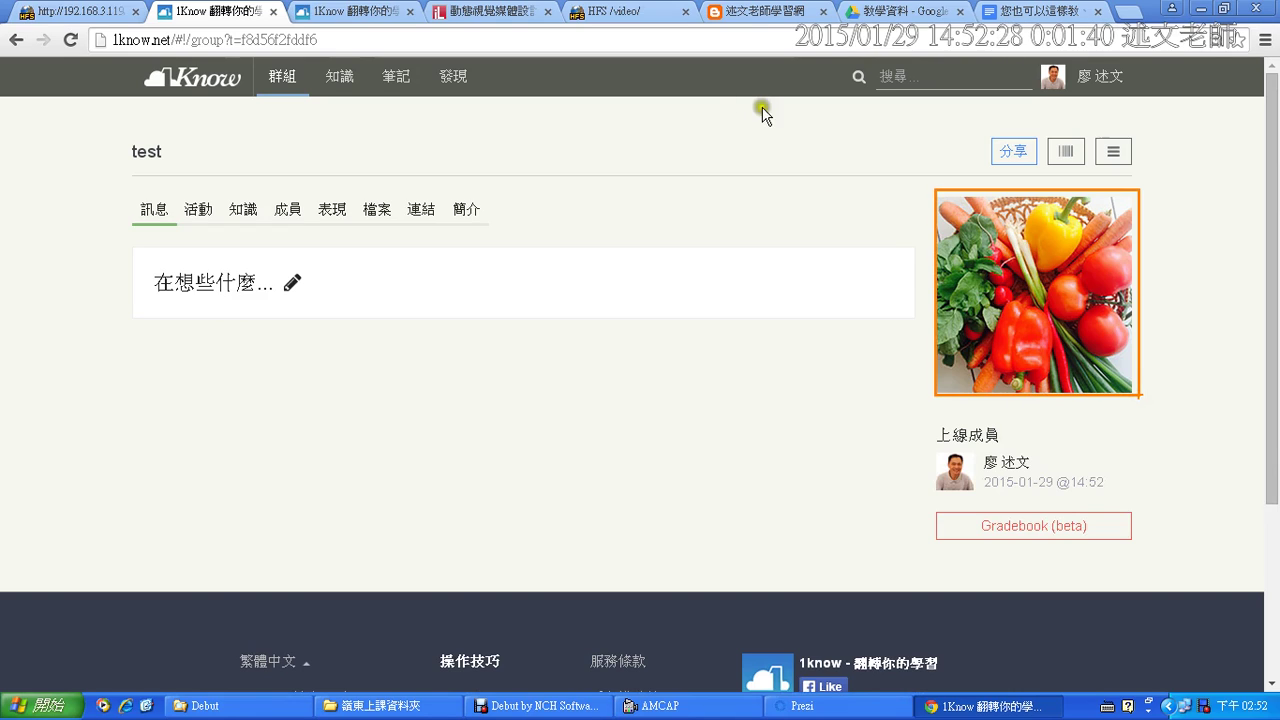
left_click(289, 86)
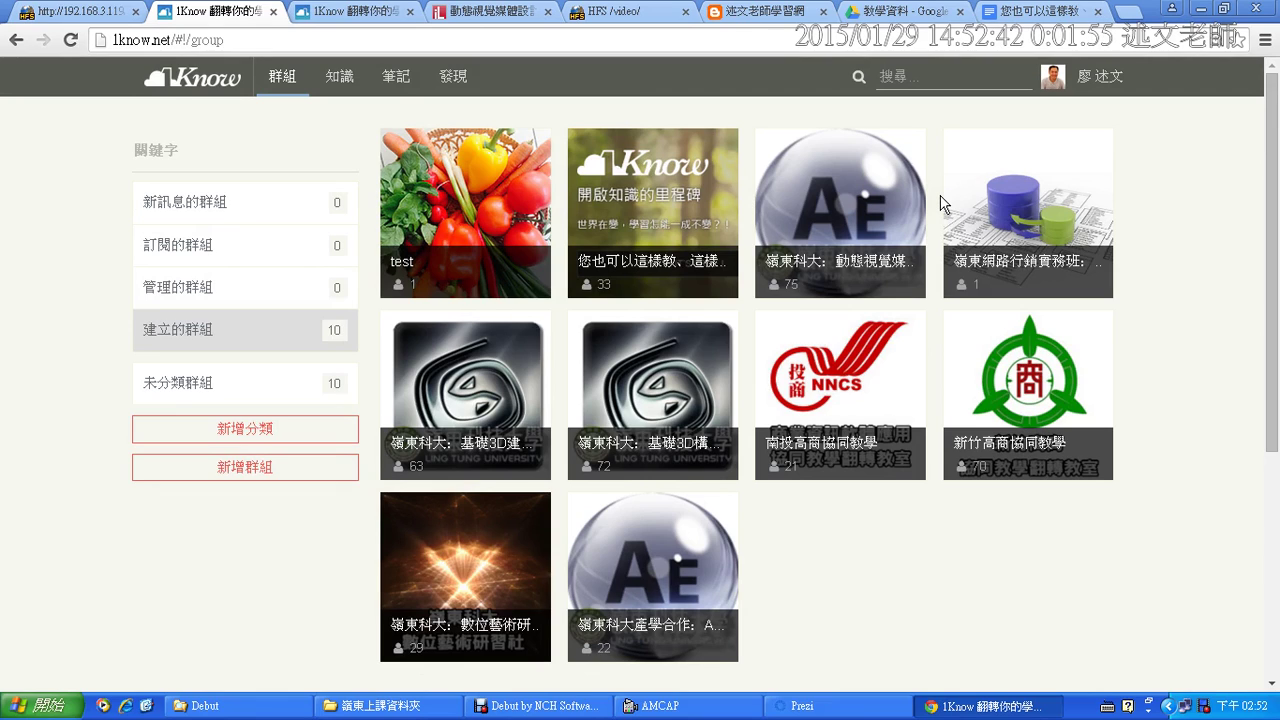
left_click(494, 227)
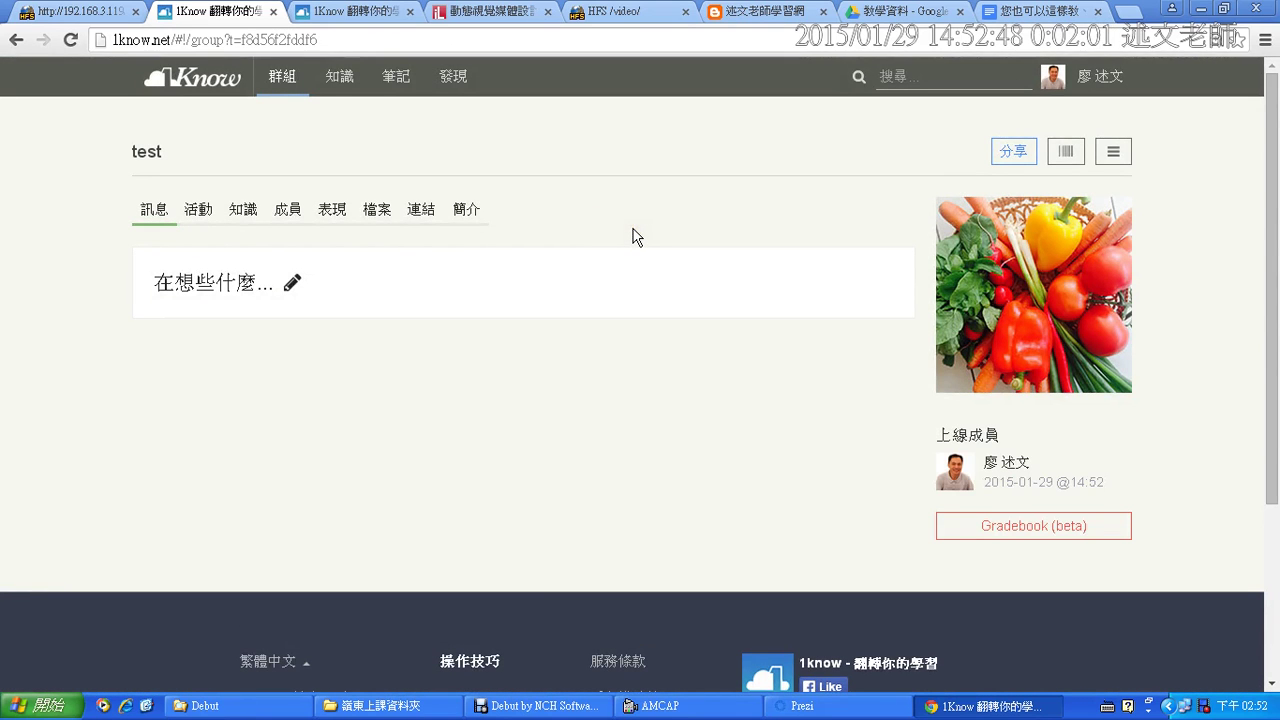
Step: View the account options and the test group's cover image upload dialog, closing both without changes
left_click(1097, 85)
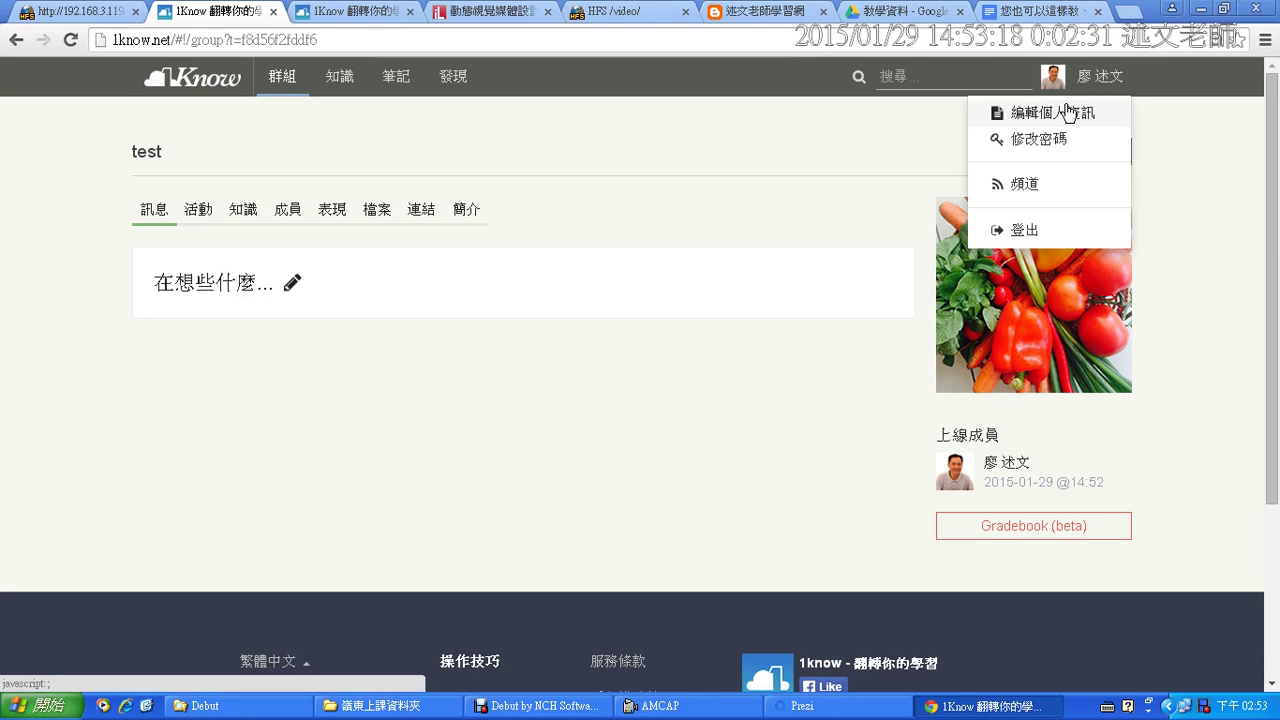
left_click(432, 410)
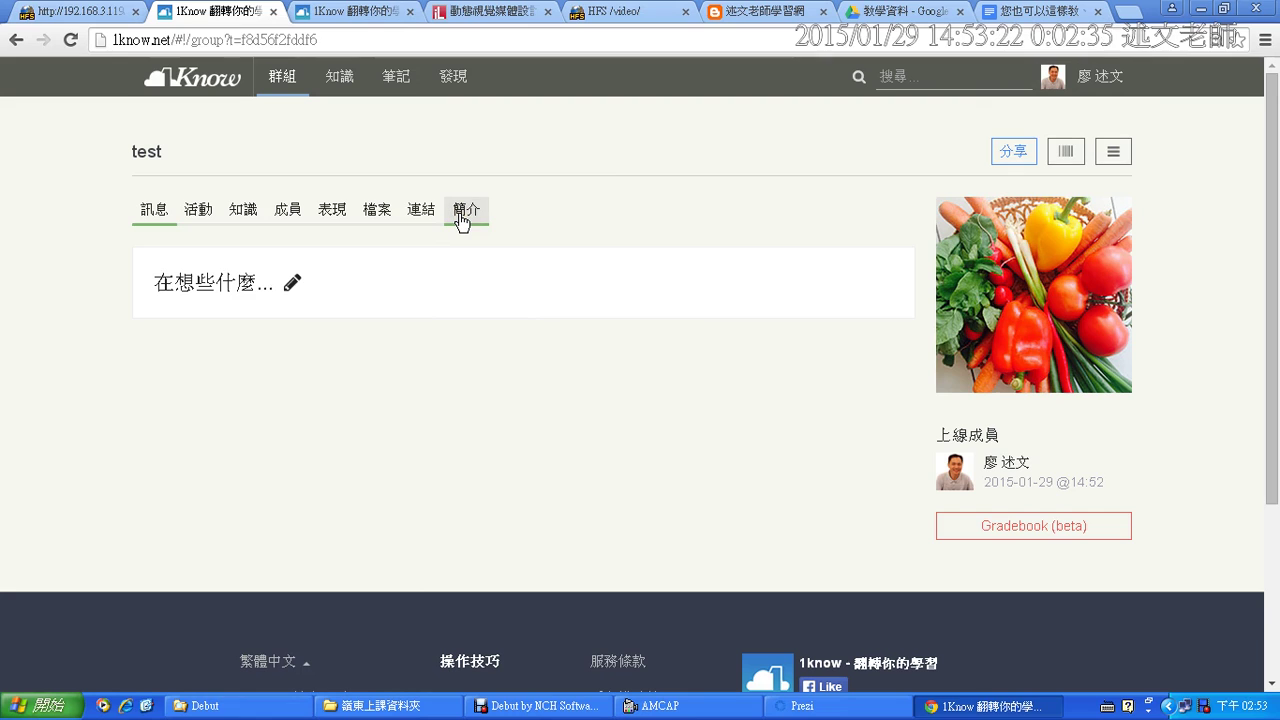
left_click(1031, 300)
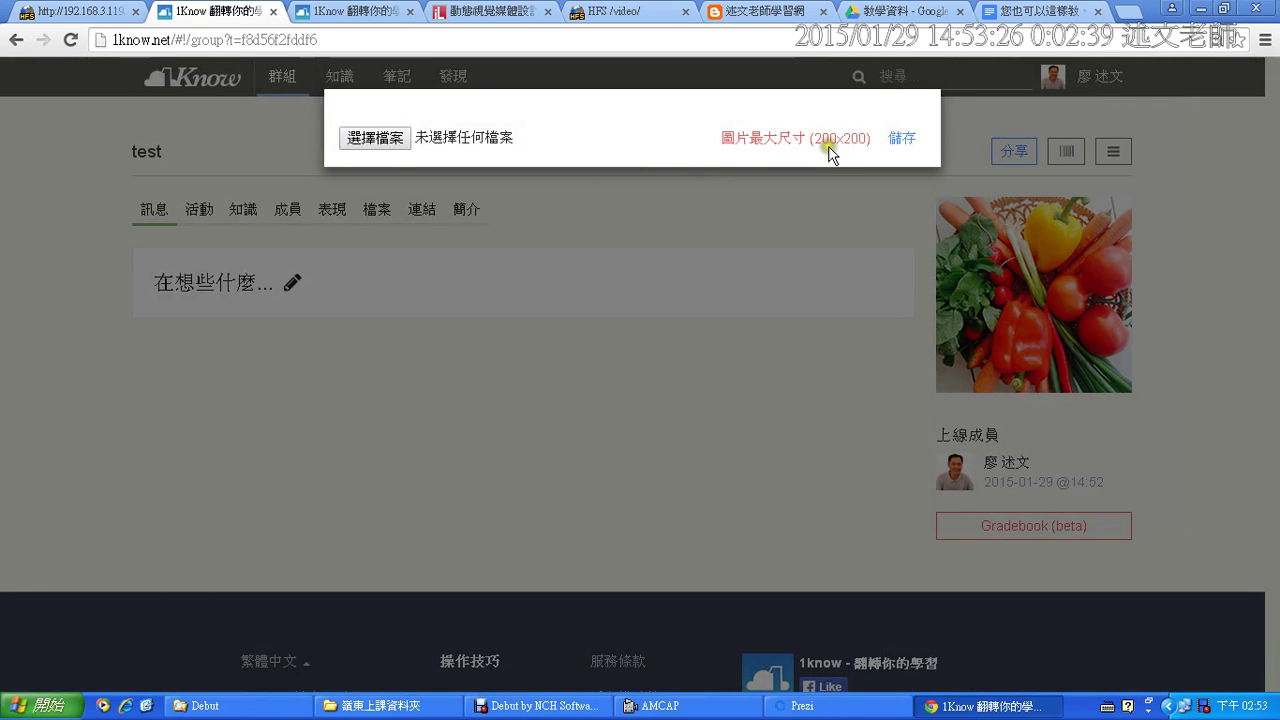
left_click(1213, 293)
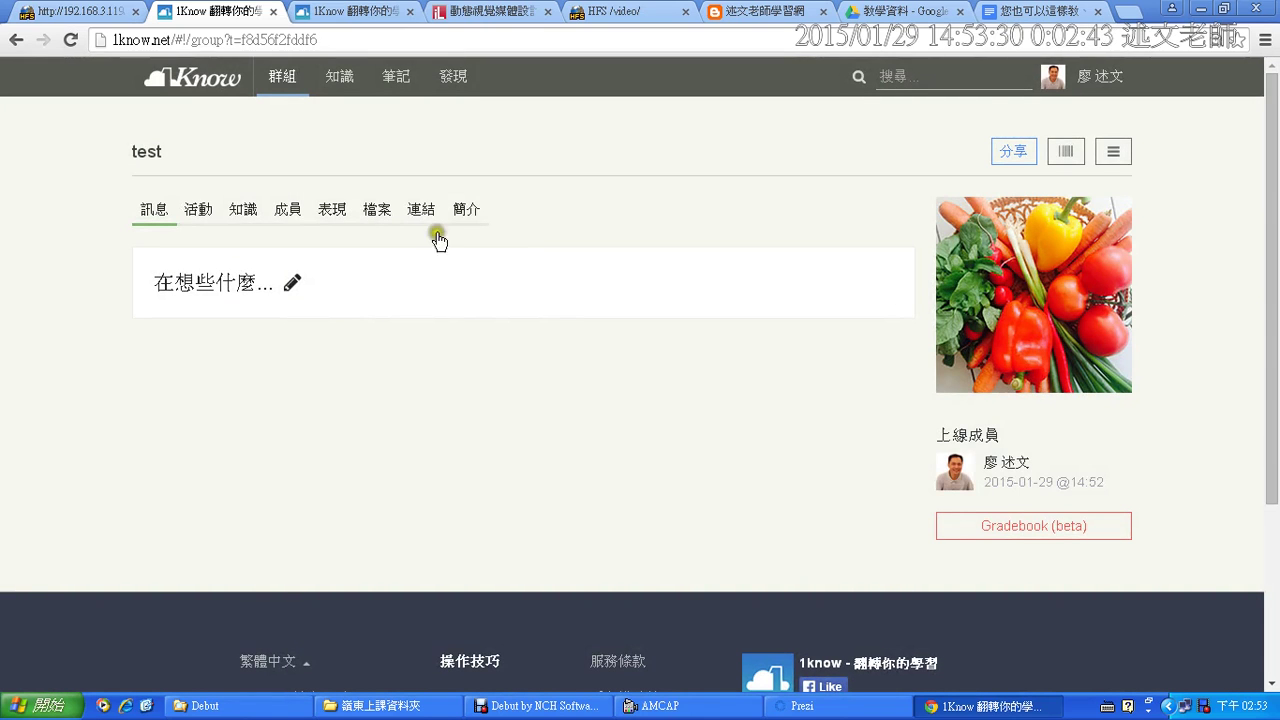
Step: Show the test group's 簡介 settings, marking the description field and the member statistics options on screen, and clear the marks
left_click(462, 214)
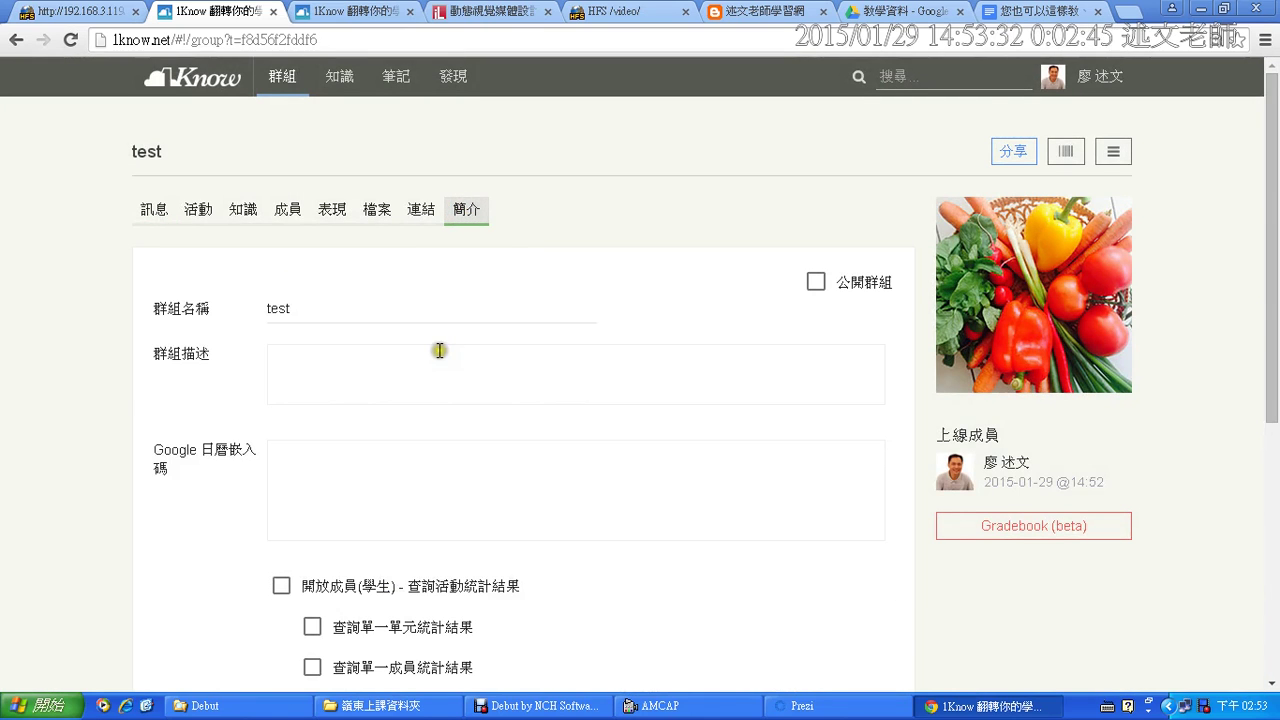
left_click_drag(256, 349, 331, 349)
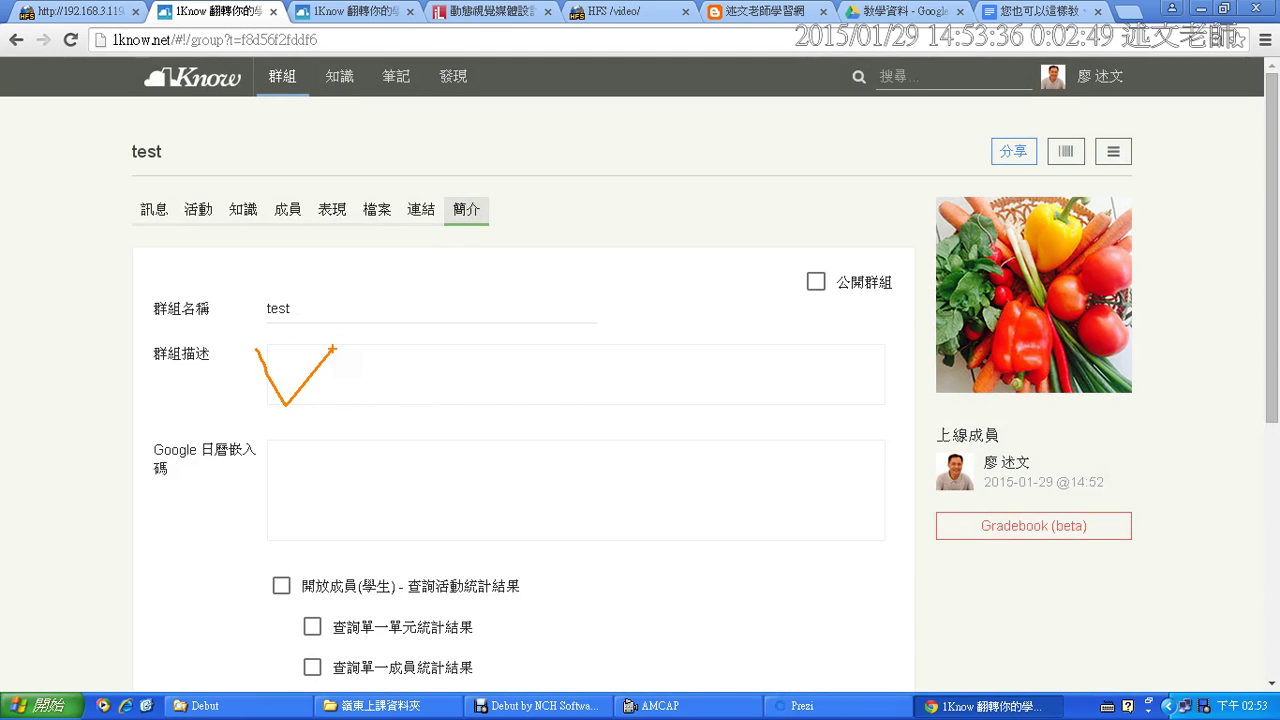
mouse_move(254, 558)
left_mouse_down()
mouse_move(277, 586)
mouse_move(536, 680)
left_mouse_up()
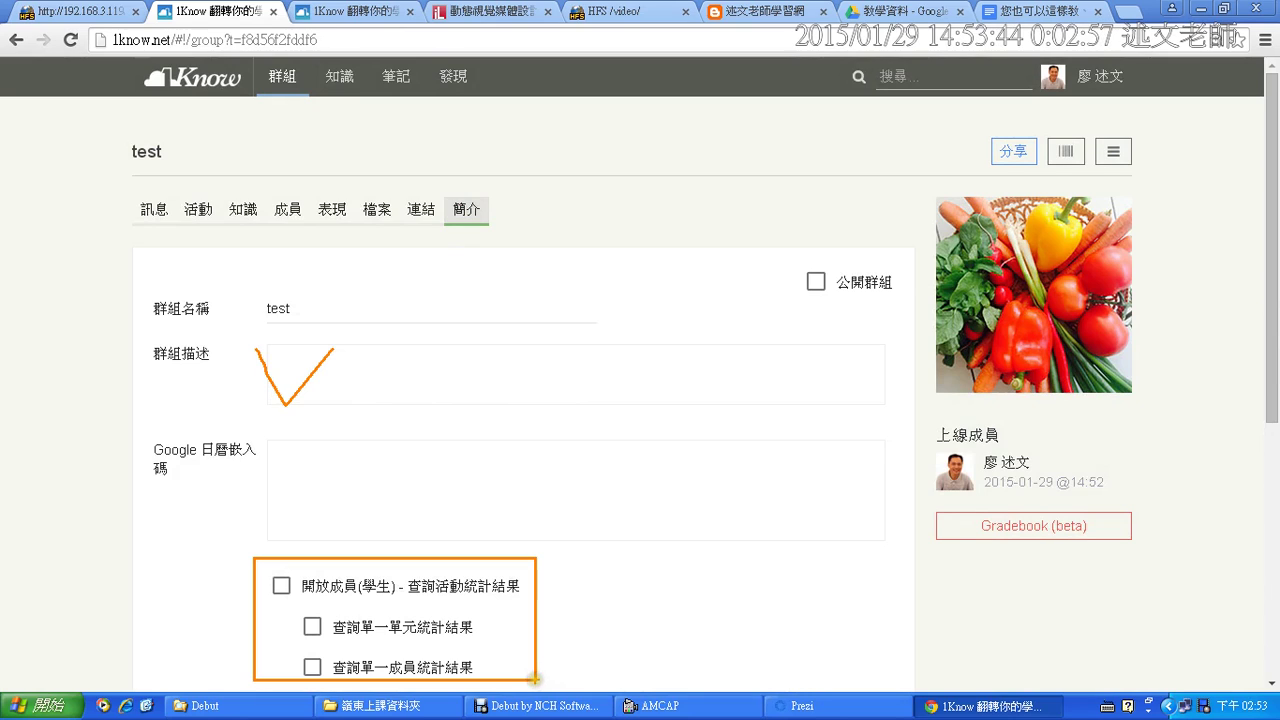
mouse_move(325, 648)
left_mouse_down()
mouse_move(316, 662)
mouse_move(349, 638)
left_mouse_up()
mouse_move(279, 580)
left_mouse_down()
mouse_move(289, 600)
mouse_move(357, 586)
left_mouse_up()
left_click_drag(338, 630, 403, 612)
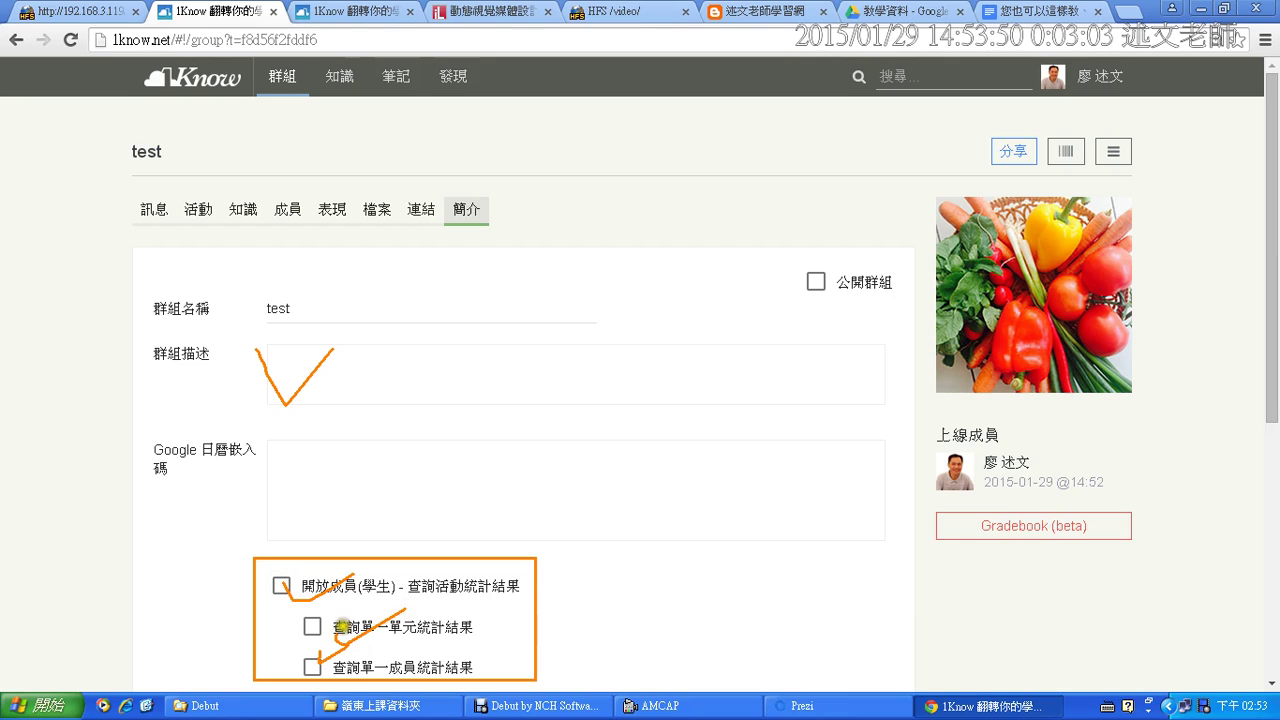
key("e")
mouse_move(280, 598)
left_mouse_down()
mouse_move(296, 584)
mouse_move(346, 637)
mouse_move(491, 643)
left_mouse_up()
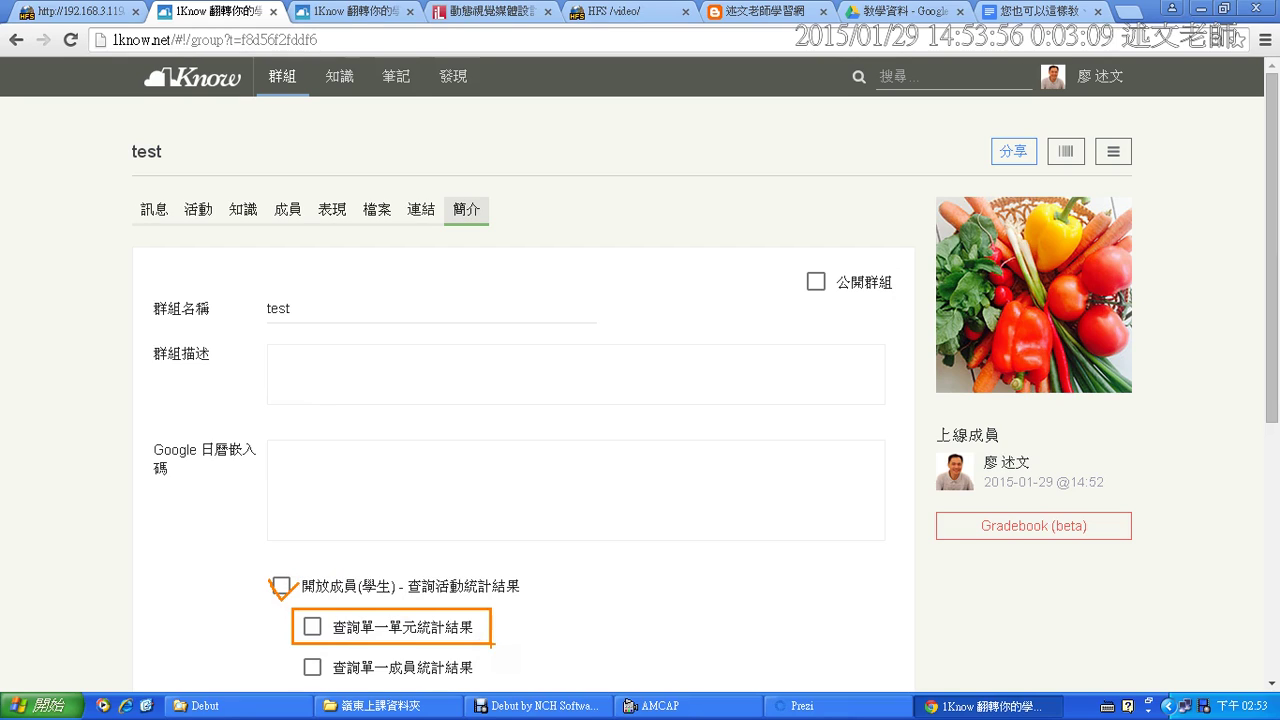
key("e")
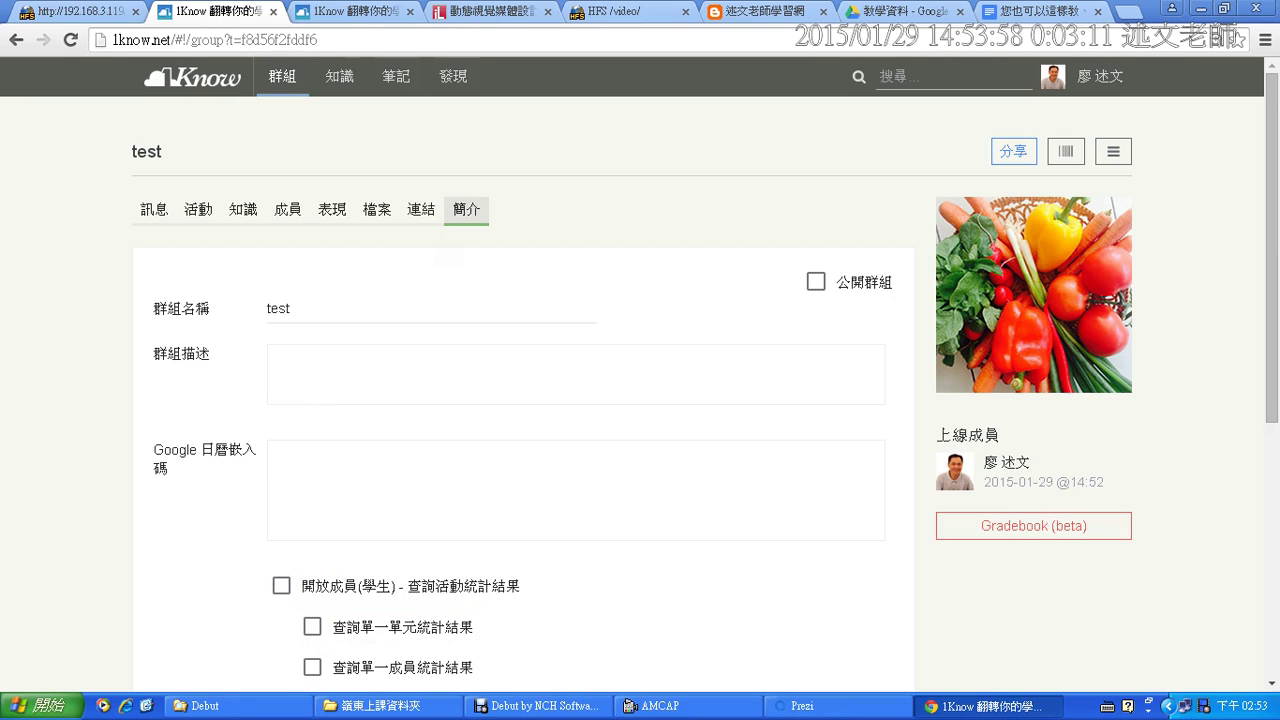
Step: Go through the test group's 訊息 and 活動 sections and open its 知識 section
left_click(155, 216)
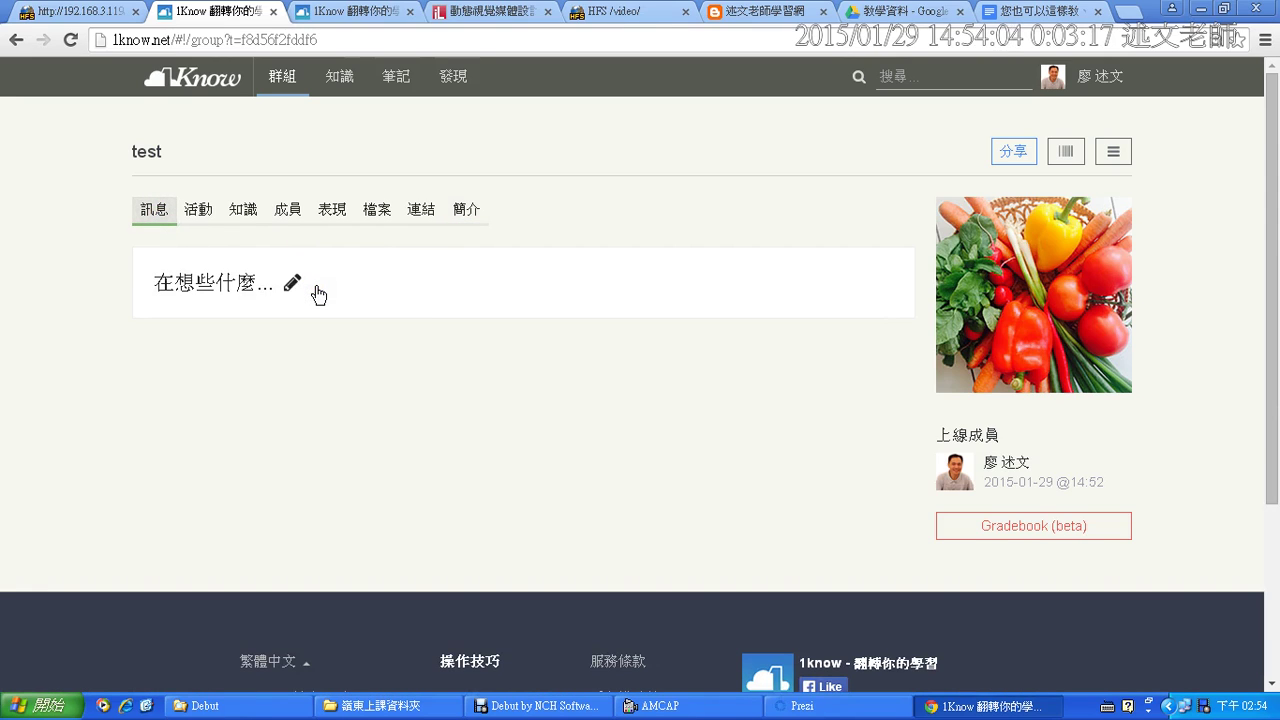
left_click(204, 216)
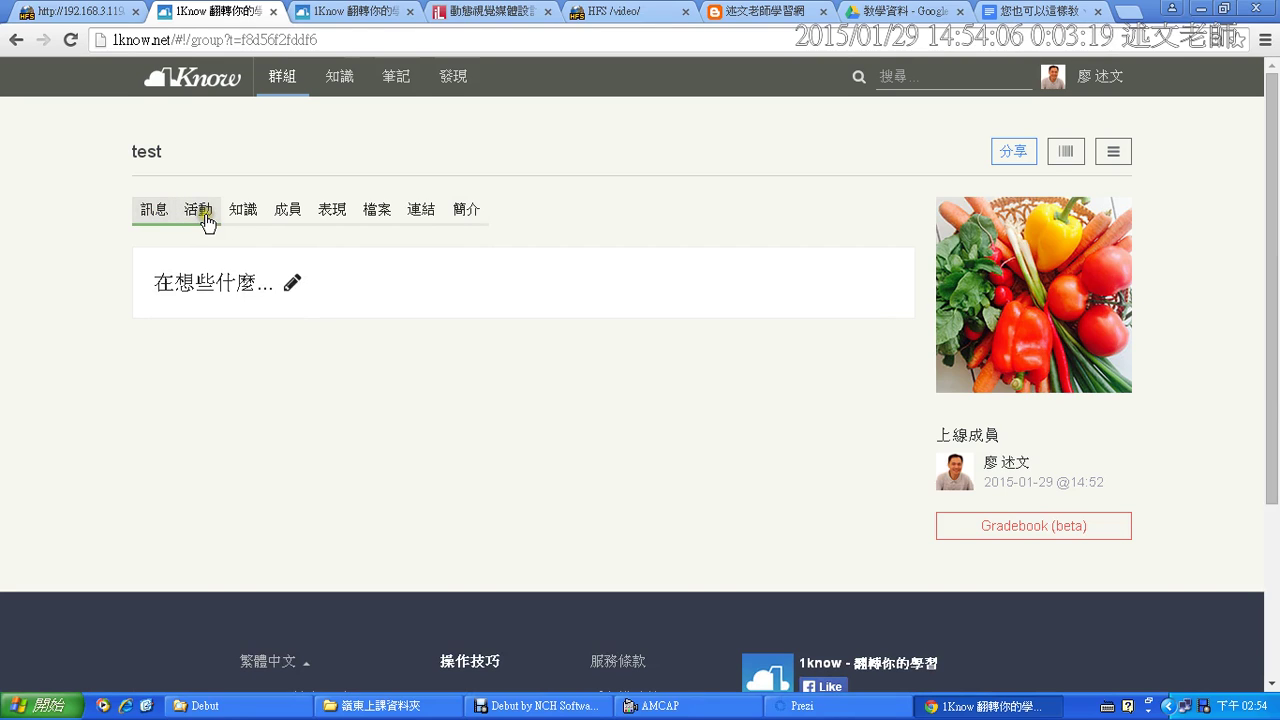
left_click(244, 216)
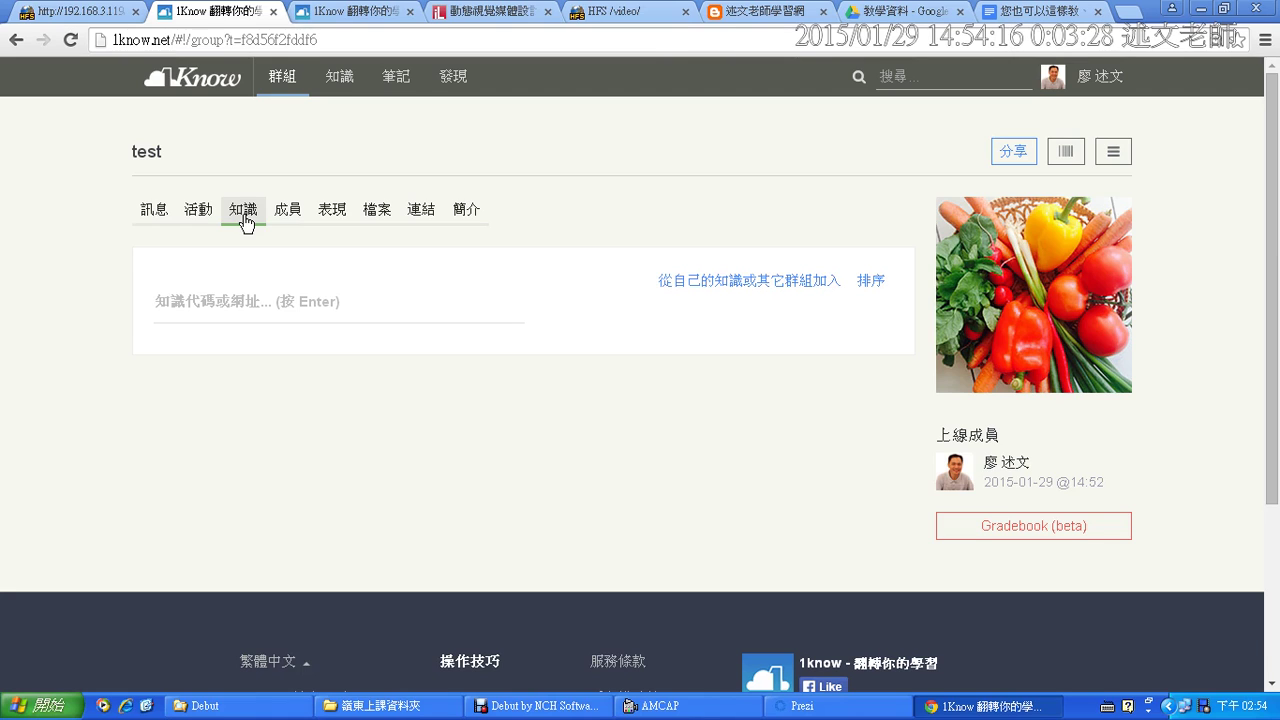
Step: List the teacher's own knowledge (自己的知識) for adding to the group and select the courses 課程參考資料 and 嚴選免費軟體
left_click(727, 286)
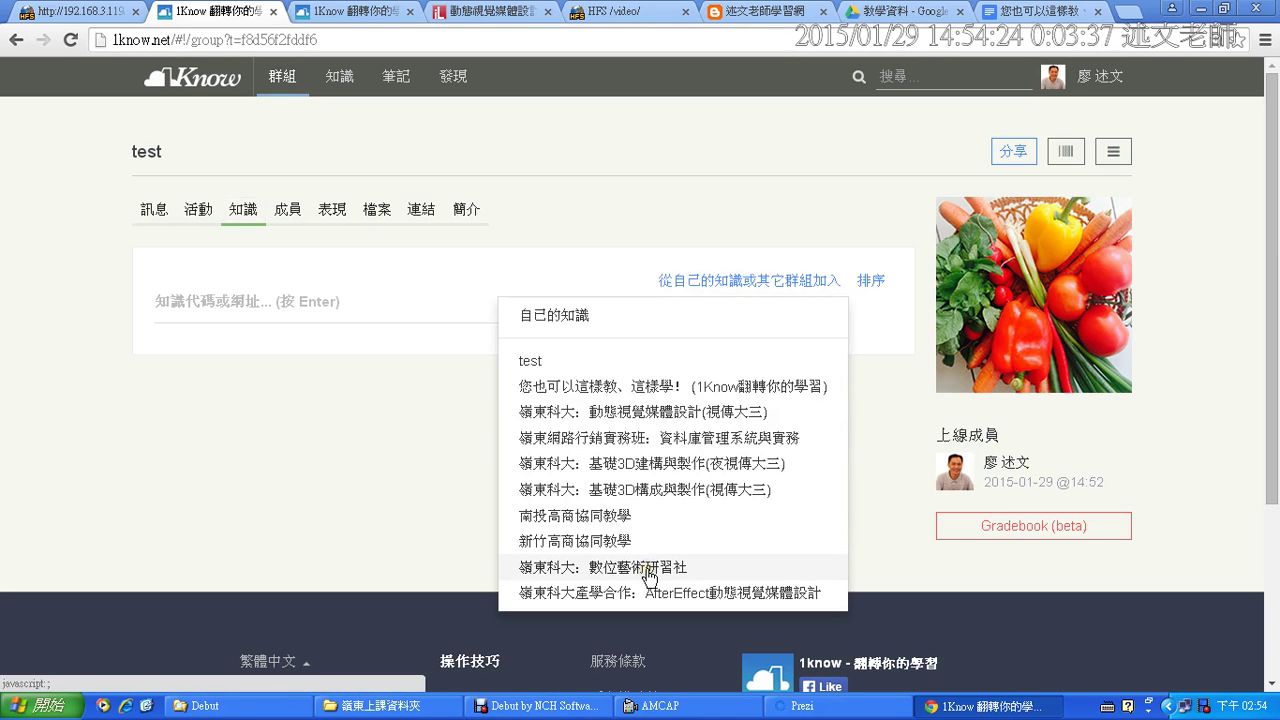
left_click(572, 318)
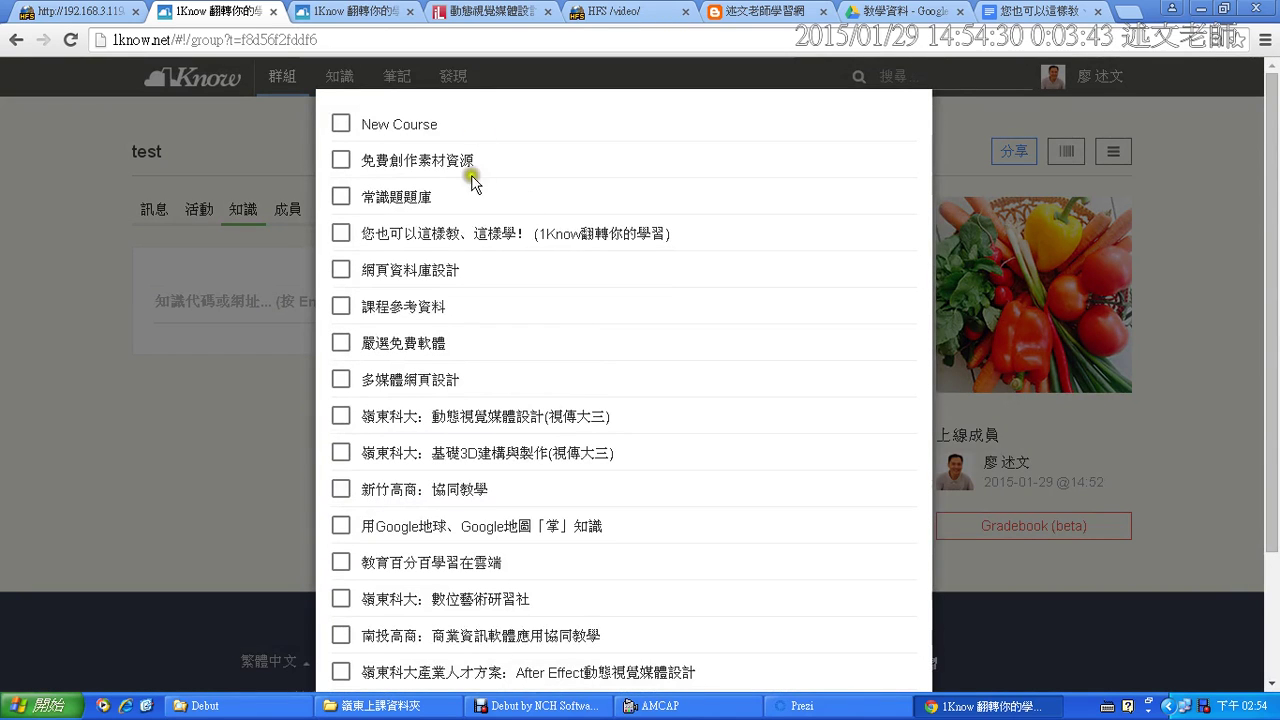
scroll(470, 518, "down", 2)
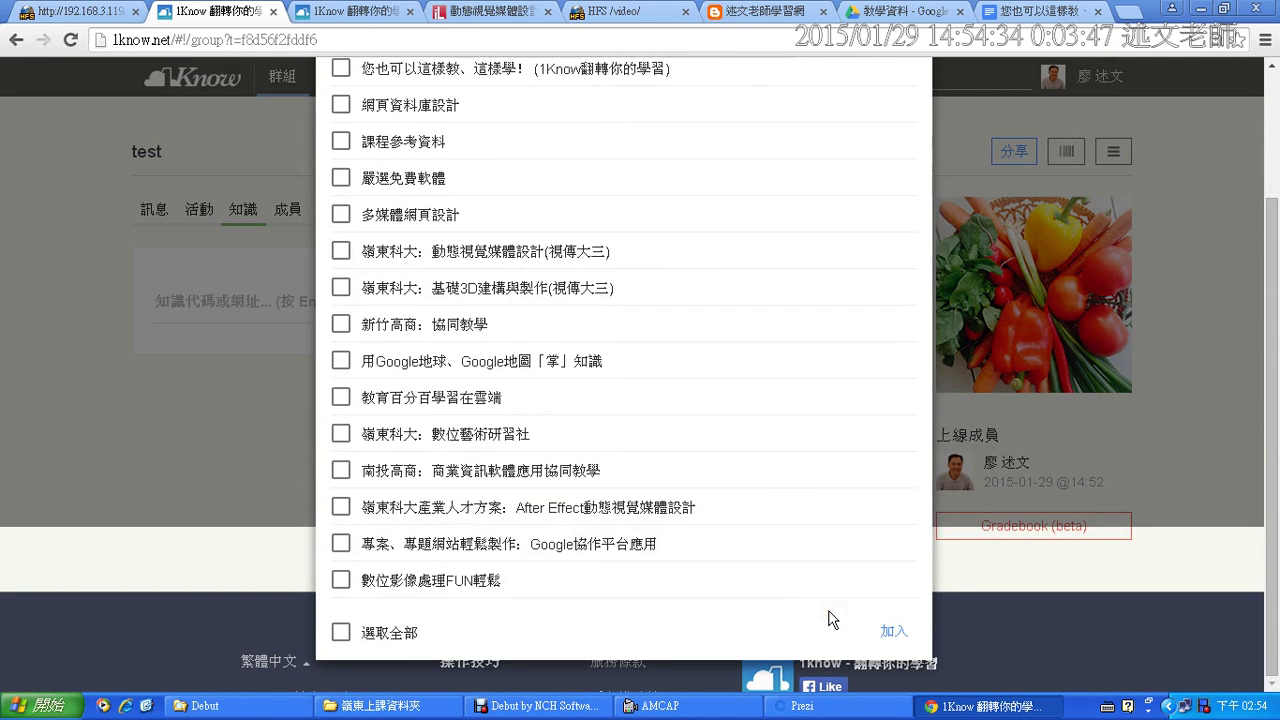
left_click(340, 141)
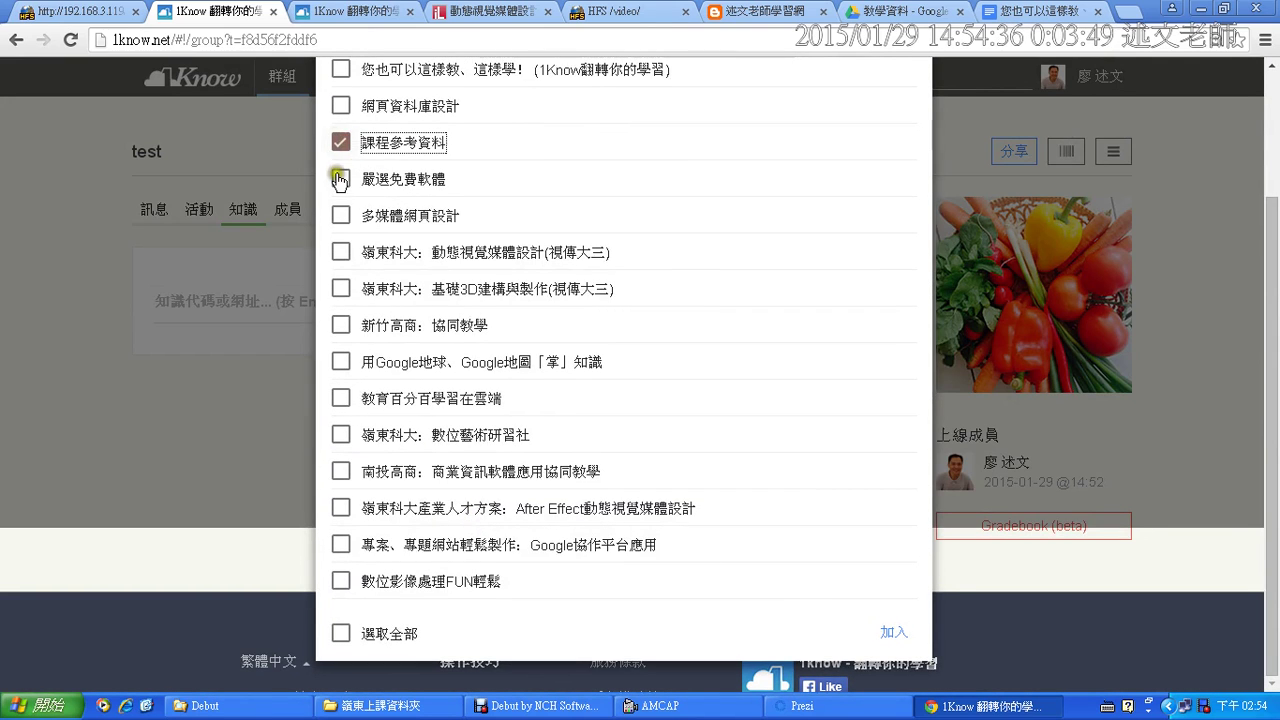
left_click(339, 180)
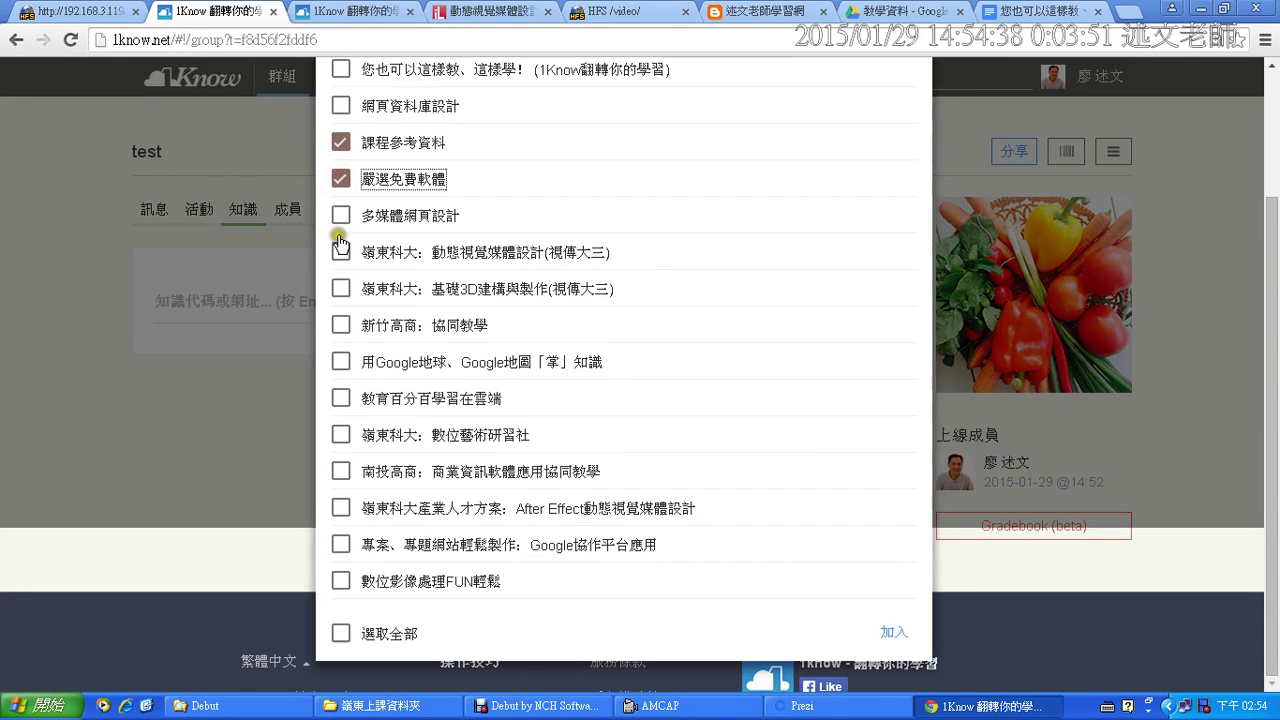
Step: Also select 免費創作素材資源, 常識題題庫 and 您也可以這樣教、這樣學! (1Know翻轉你的學習), and add all selected courses to the group
scroll(345, 530, "up", 3)
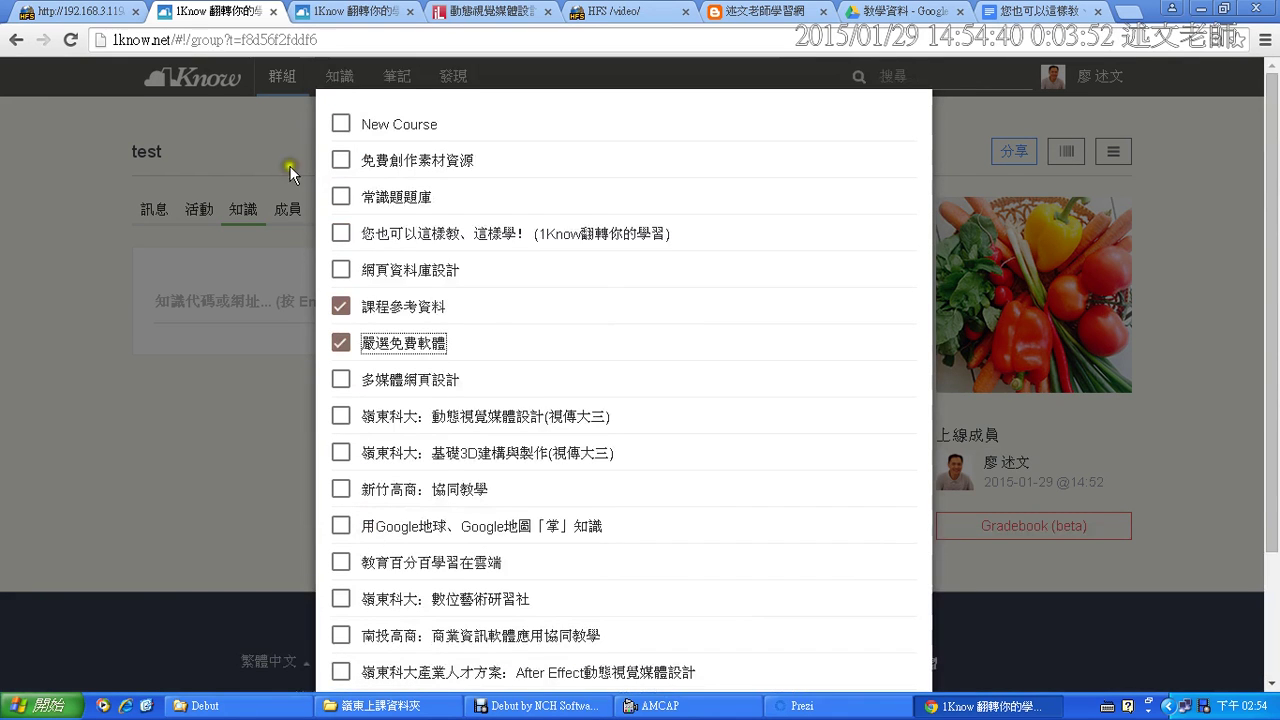
left_click(340, 192)
left_click(340, 170)
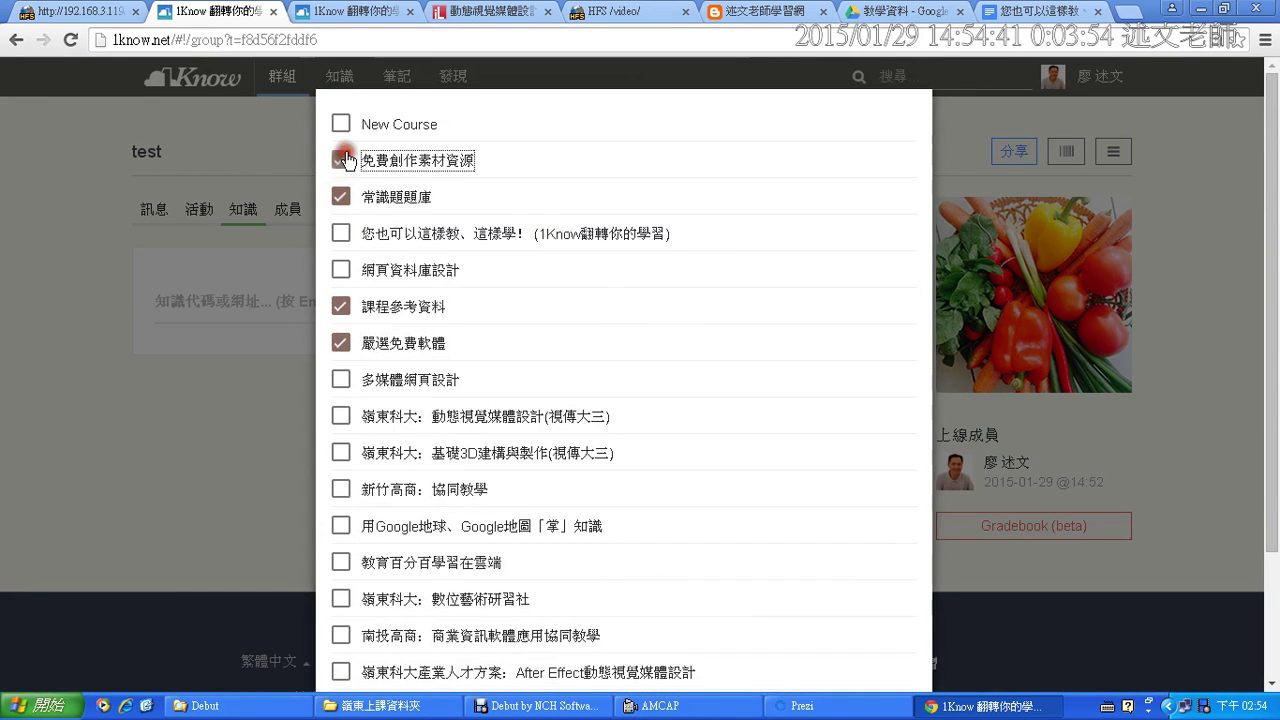
left_click(340, 235)
scroll(505, 420, "down", 3)
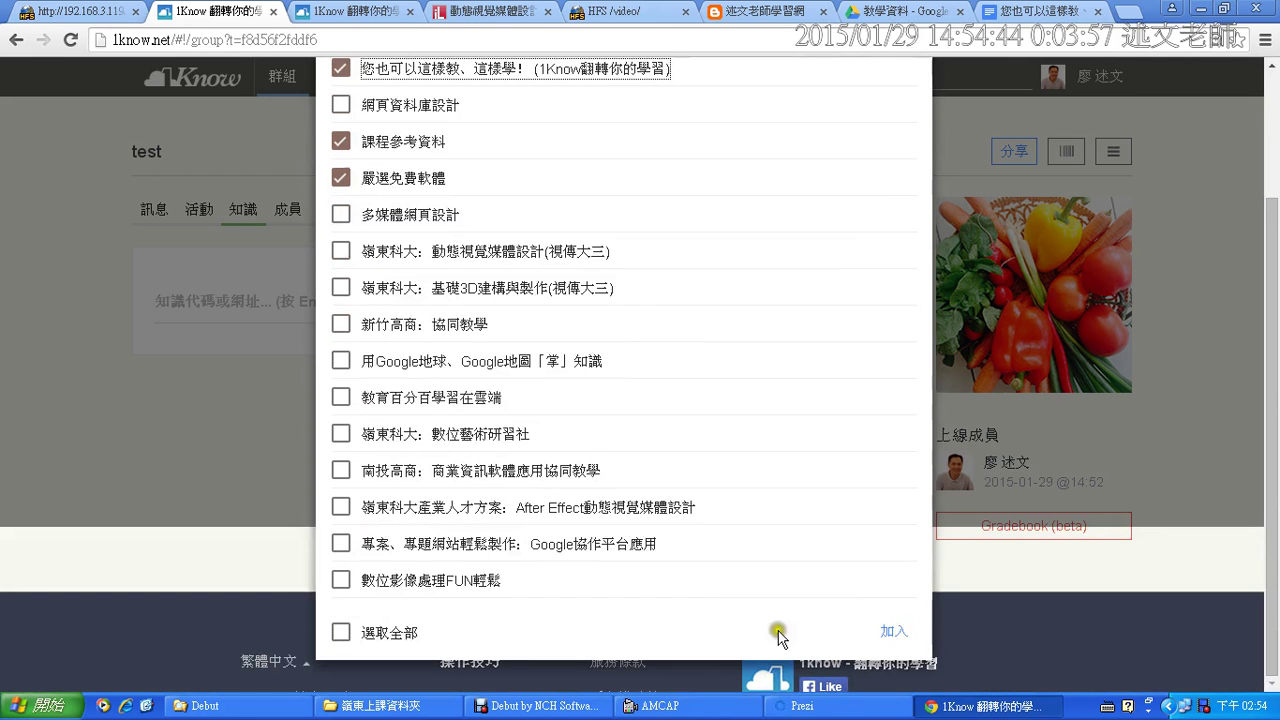
left_click(910, 632)
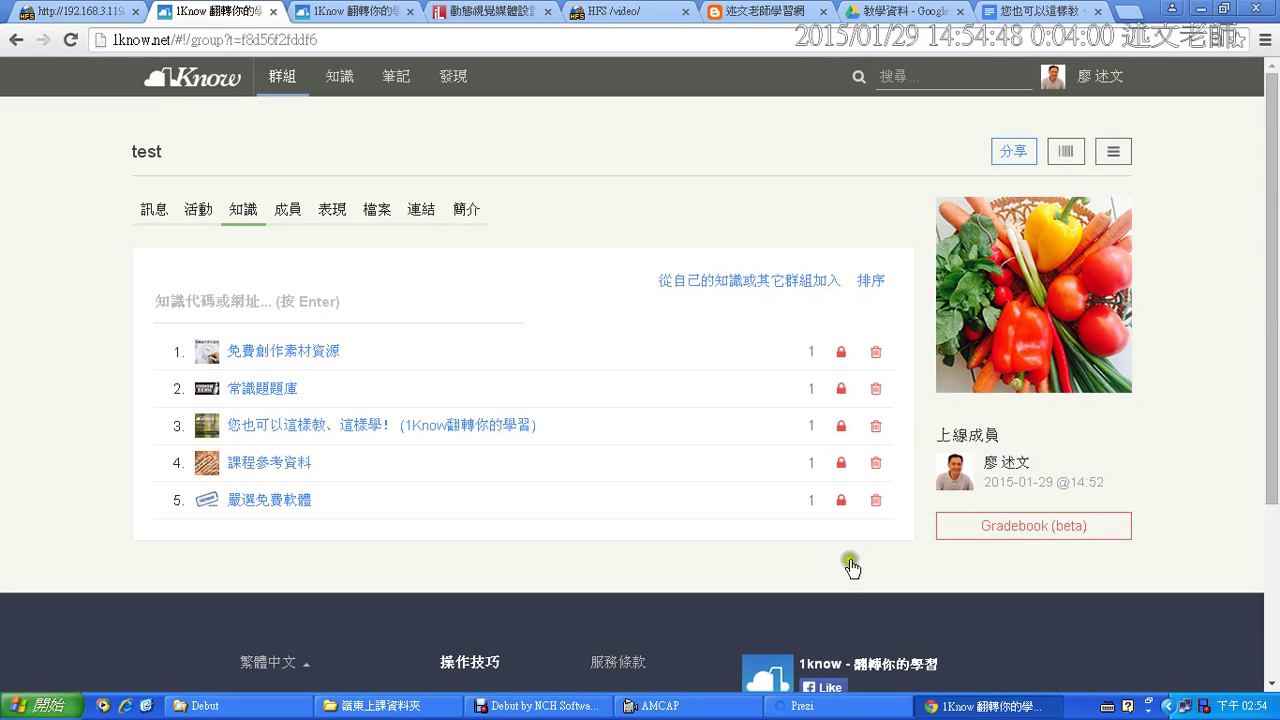
Step: Frame the lock column on screen, clear the frame, and unlock the courses 免費創作素材資源, 常識題題庫 and 您也可以這樣教、這樣學!
left_click(825, 325)
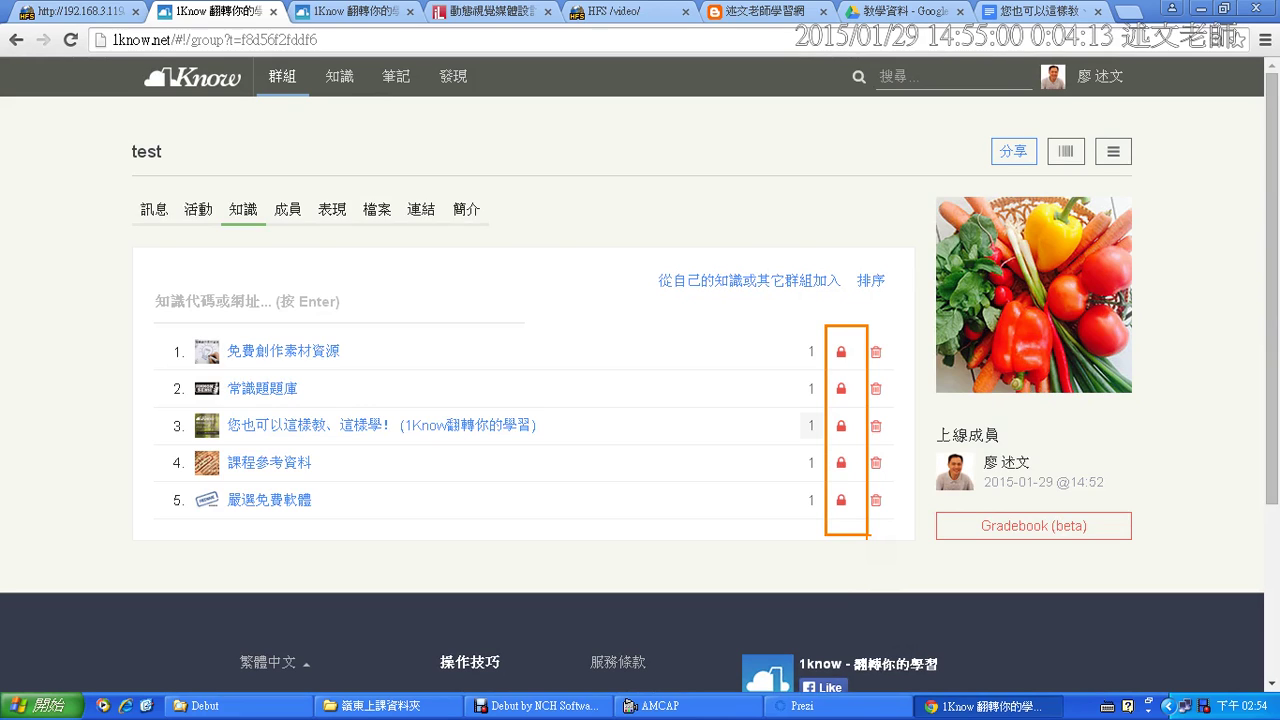
key("Escape")
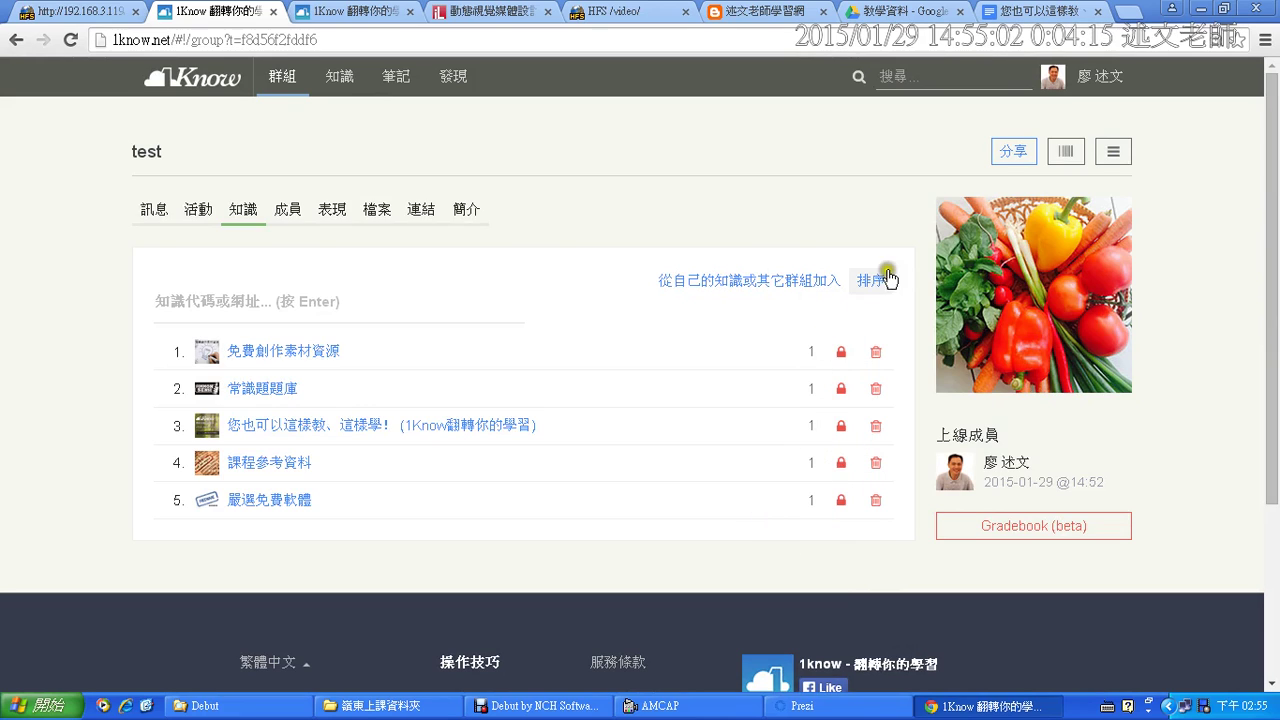
left_click(846, 355)
left_click(843, 390)
left_click(843, 425)
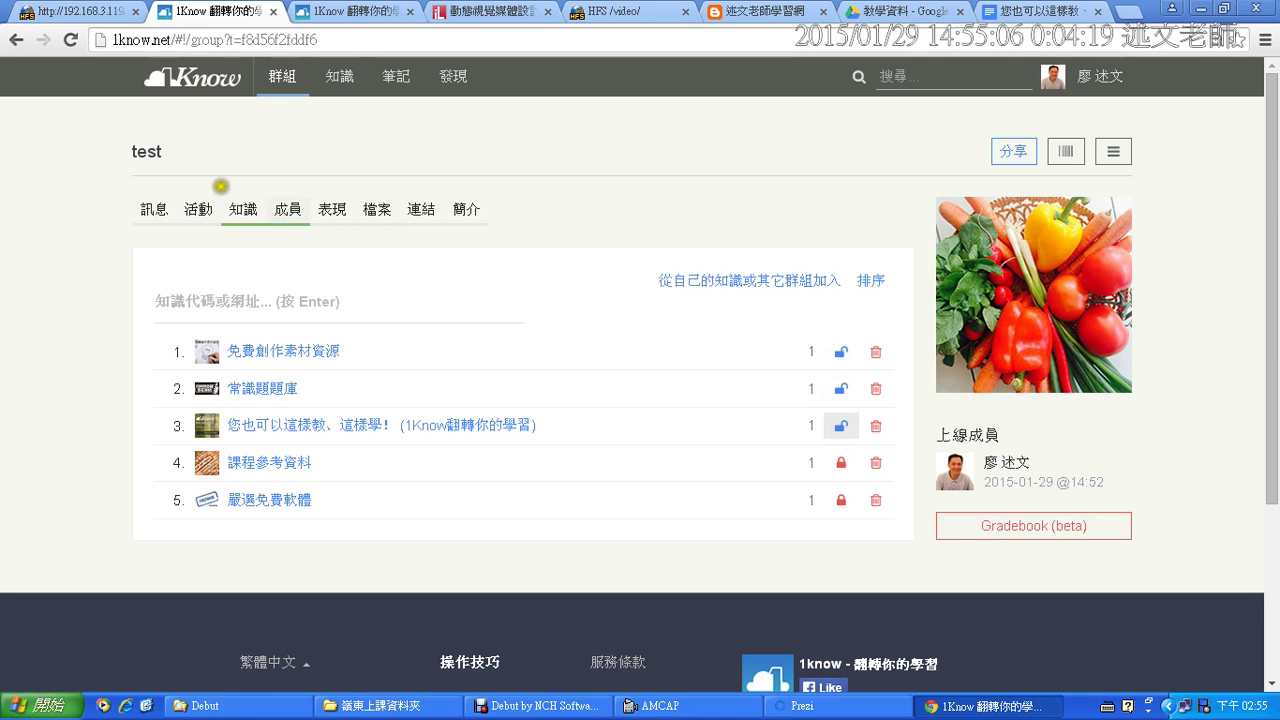
Step: Frame the 知識 section name and draw check marks beside the three unlocked courses on screen, and clear the marks
left_click_drag(221, 187, 272, 233)
mouse_move(365, 335)
left_mouse_down()
mouse_move(380, 352)
mouse_move(432, 320)
left_mouse_up()
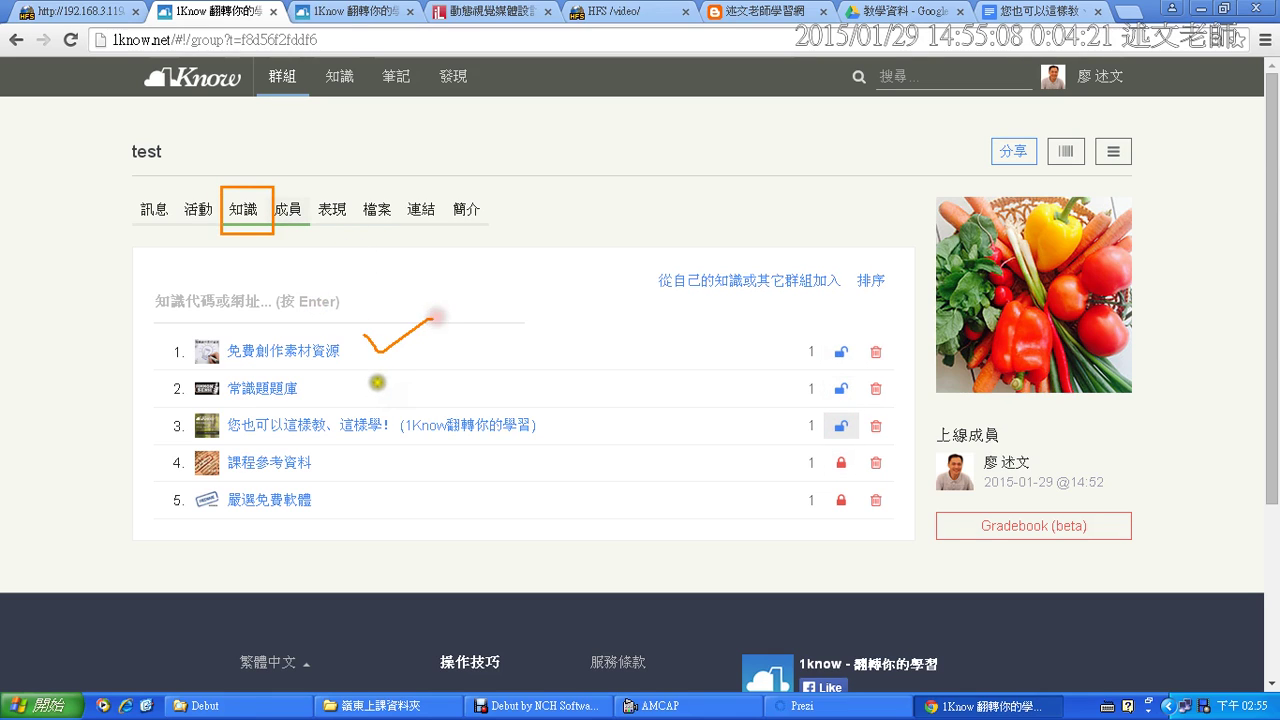
left_click_drag(378, 380, 466, 354)
left_click_drag(618, 406, 688, 386)
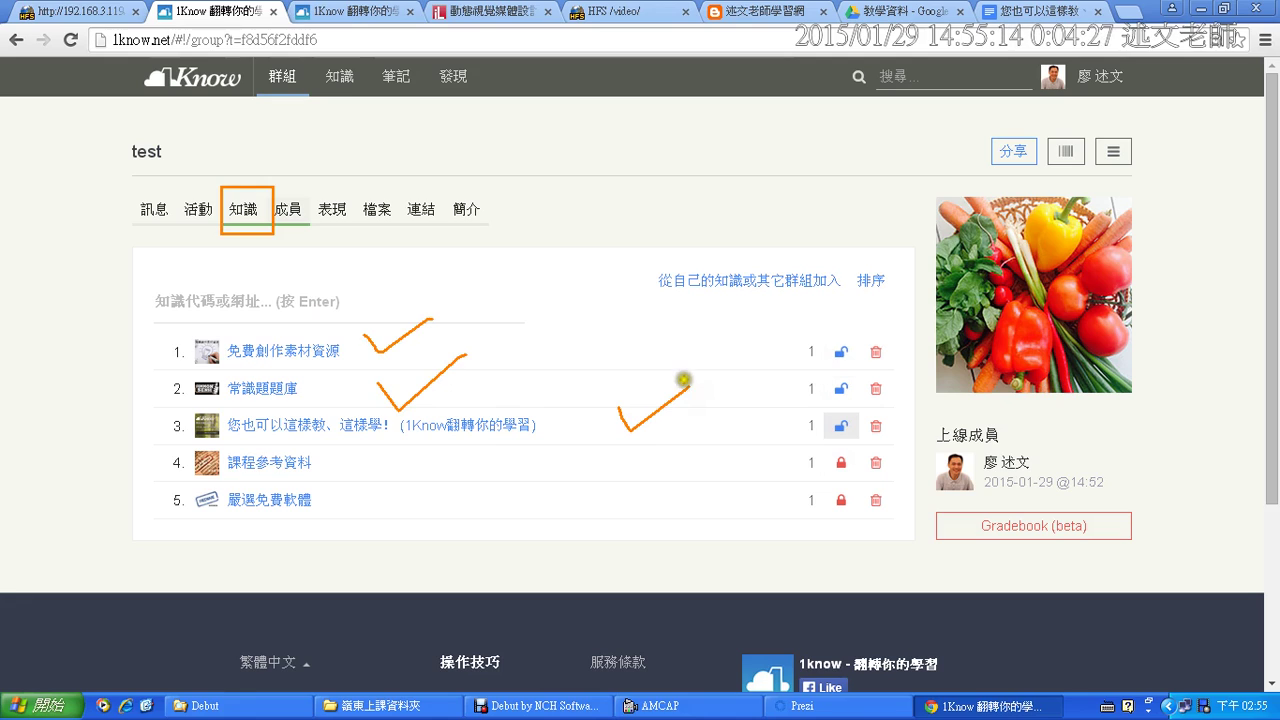
key("Escape")
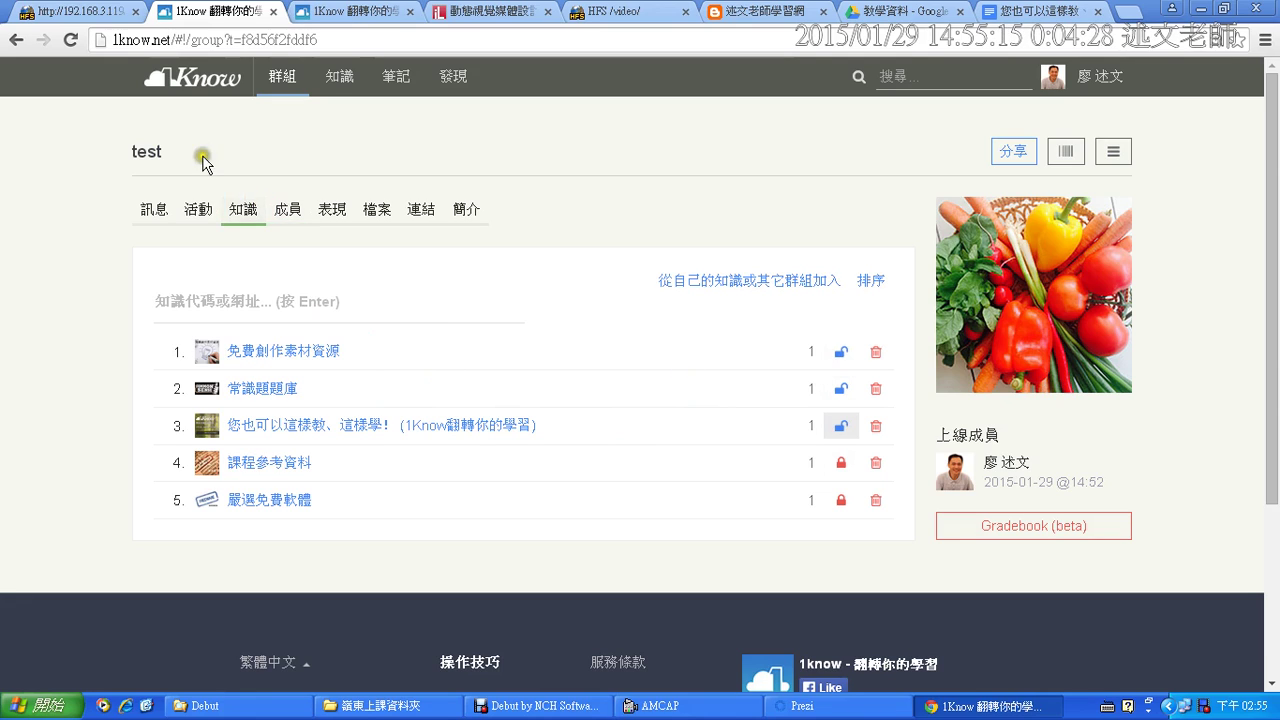
Step: Compare the test group's 活動 section with its 知識 course list, and go on to the 訊息 section
left_click(199, 211)
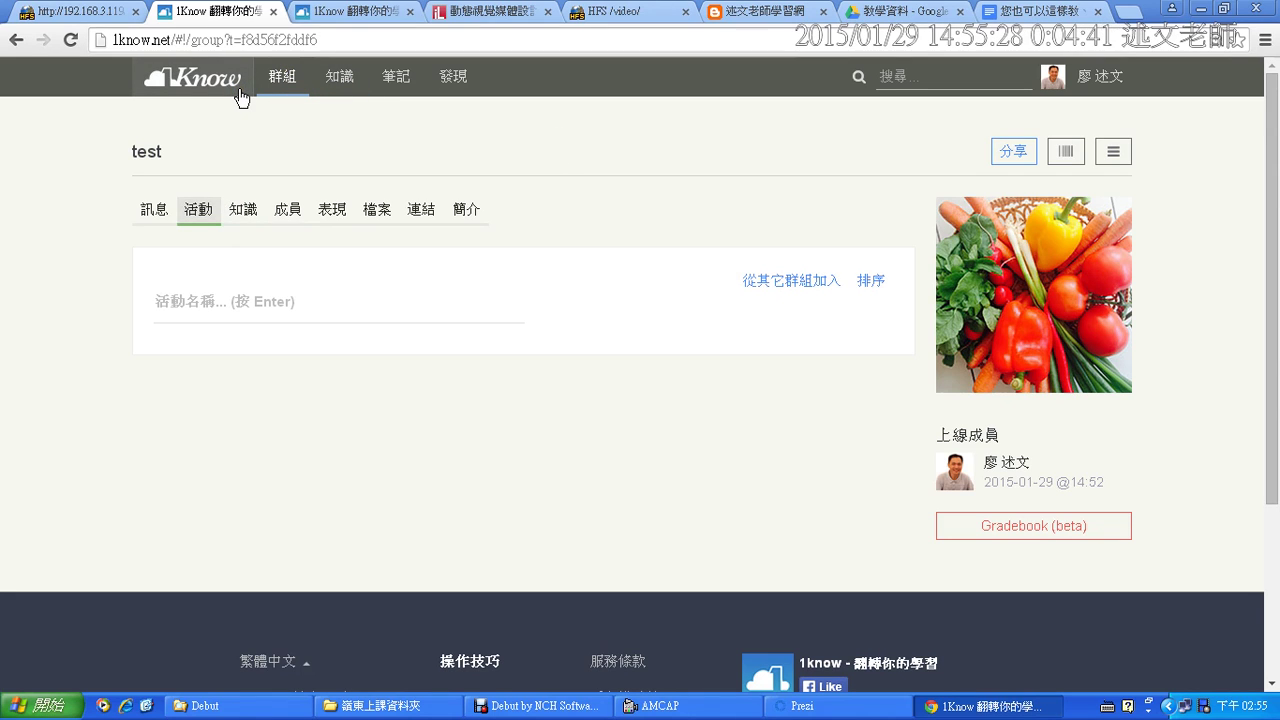
left_click(218, 222)
left_click(246, 209)
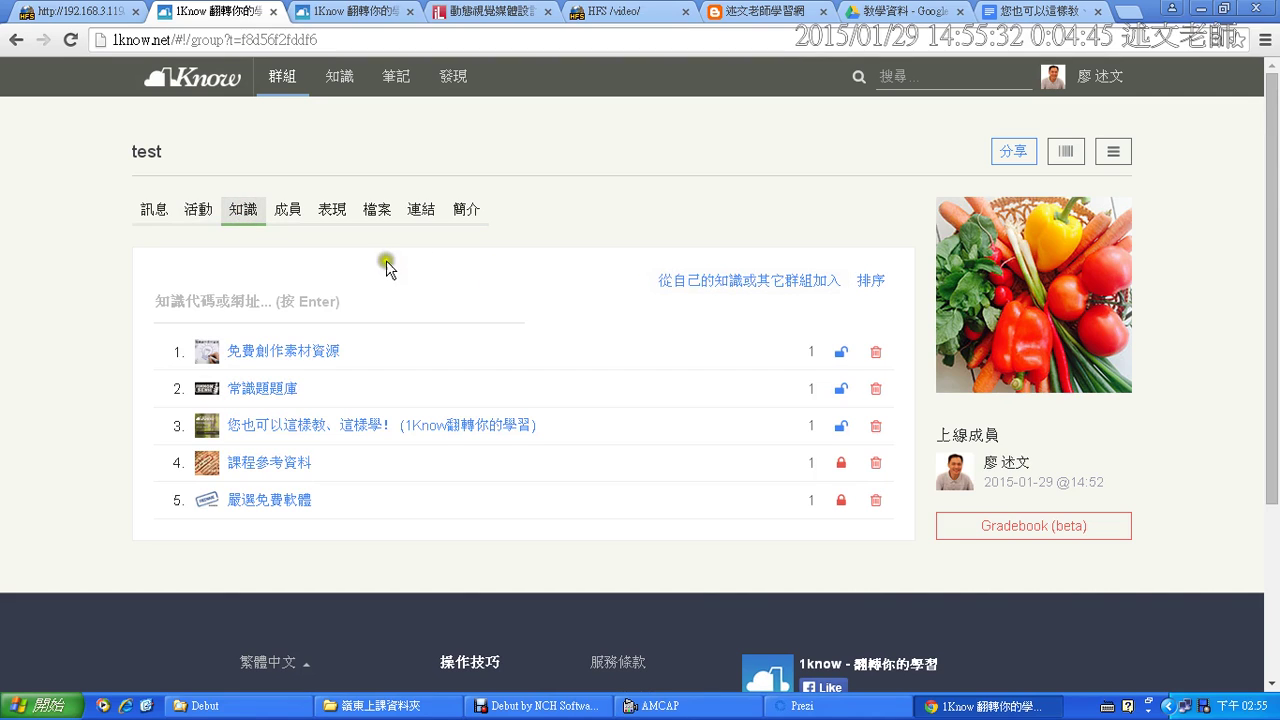
left_click(192, 209)
left_click(145, 208)
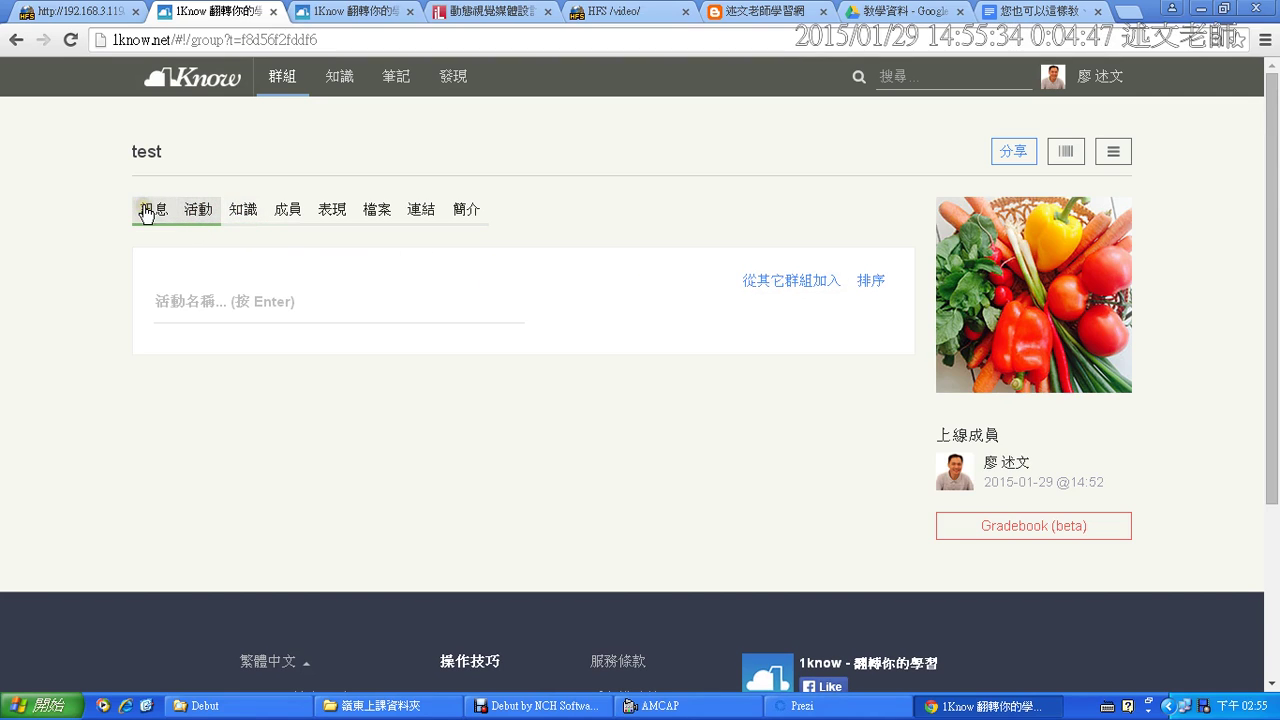